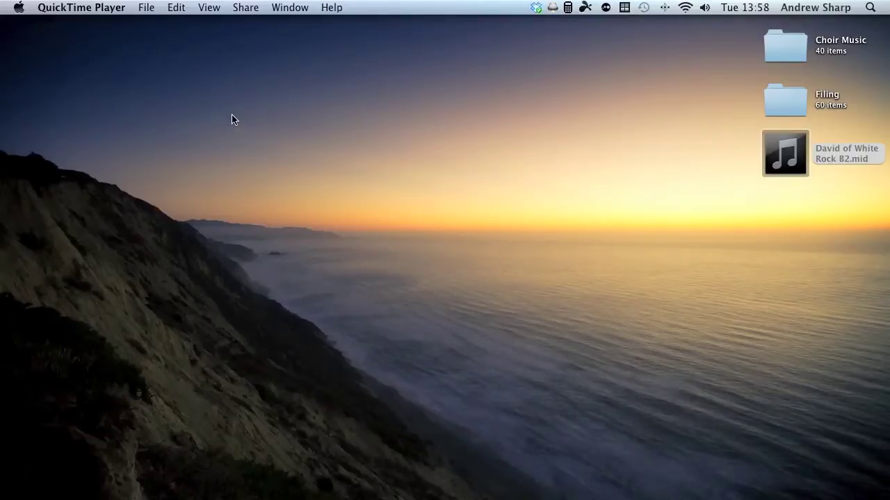
# - Open GarageBand and create a new project from the Piano template named Learn New Song in the Choir Music folder
pyautogui.moveTo(292, 494)
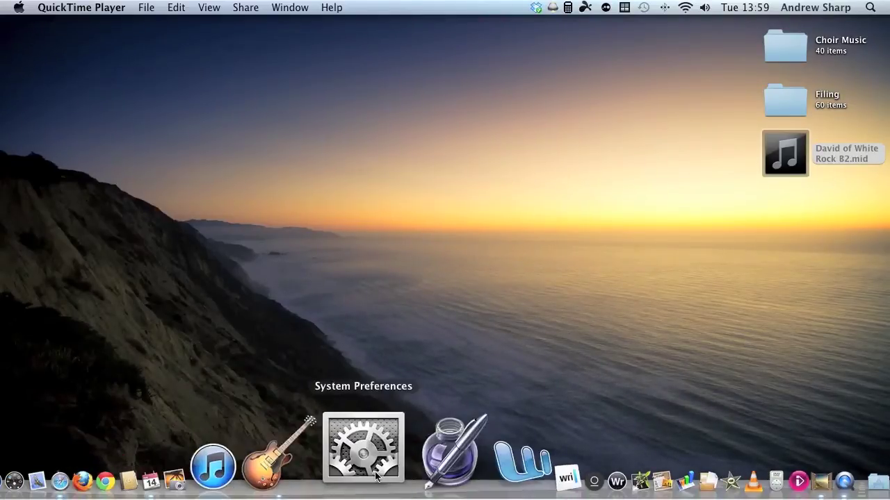
pyautogui.click(345, 464)
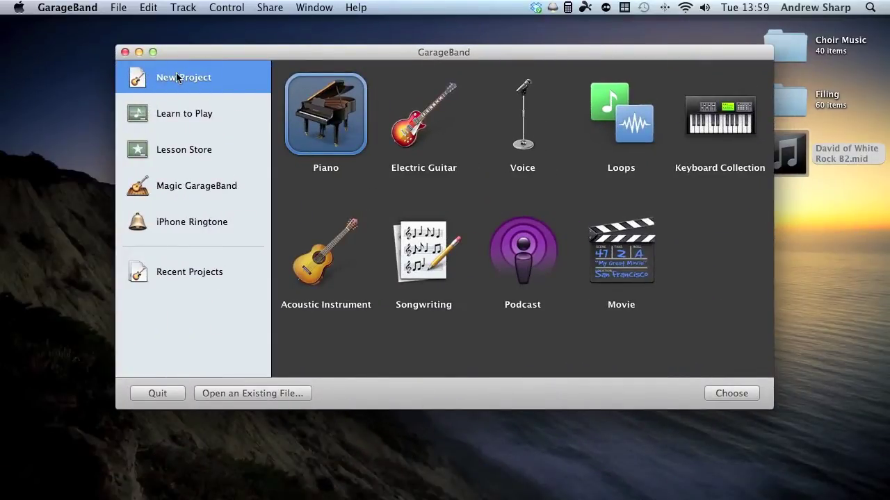
pyautogui.doubleClick(326, 119)
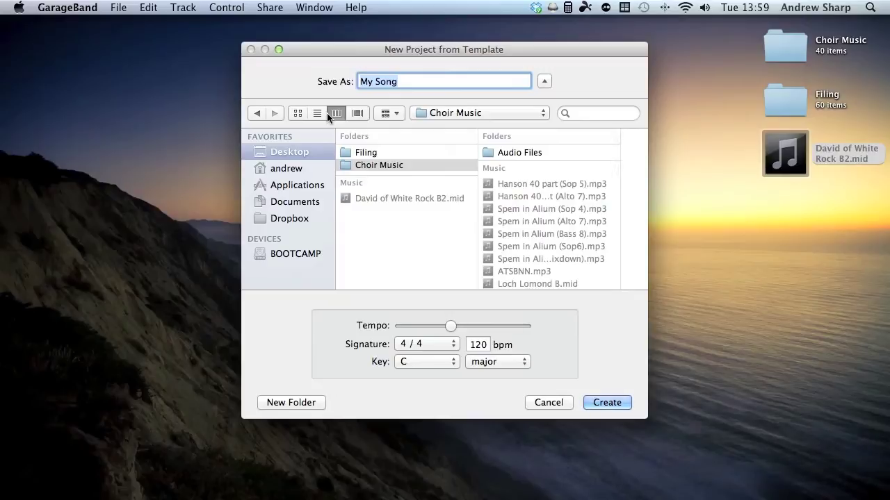
pyautogui.write('Learn ')
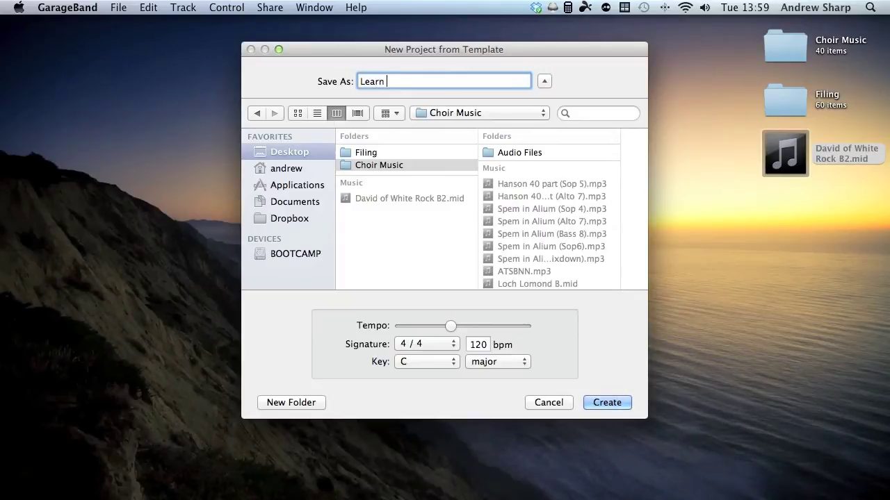
pyautogui.write('New Song')
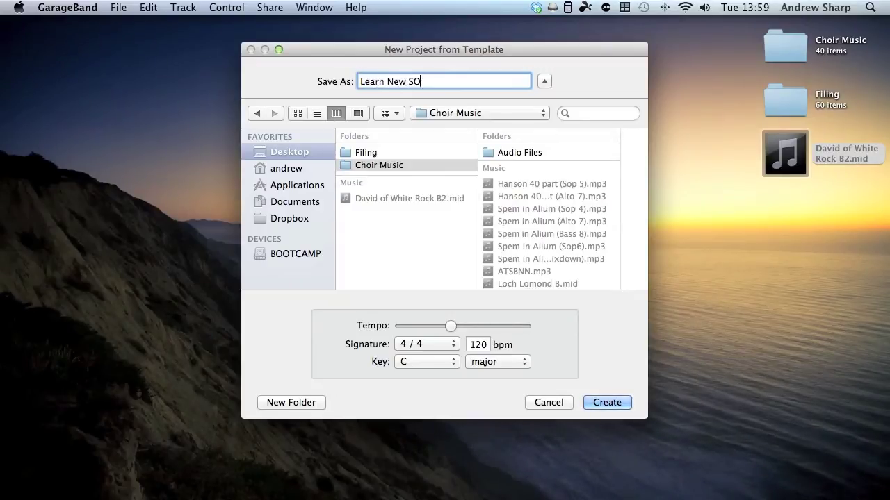
pyautogui.press('BackSpace')
pyautogui.press('BackSpace')
pyautogui.write('ng')
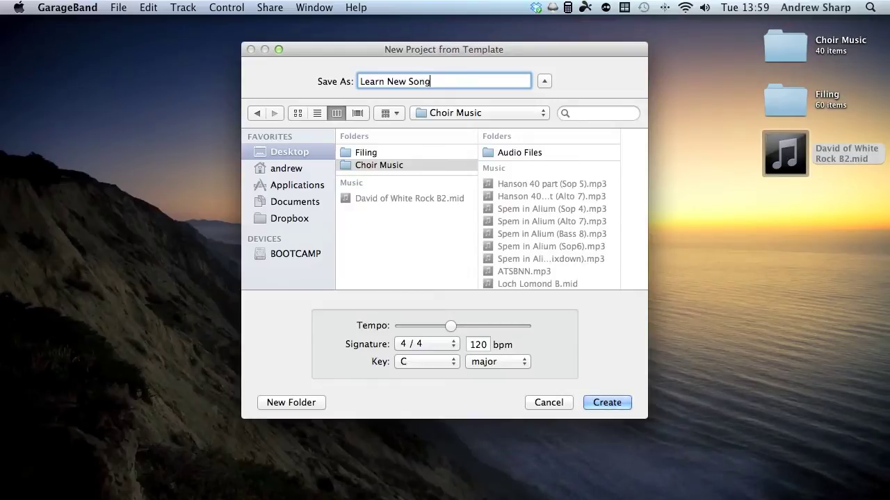
pyautogui.press('Return')
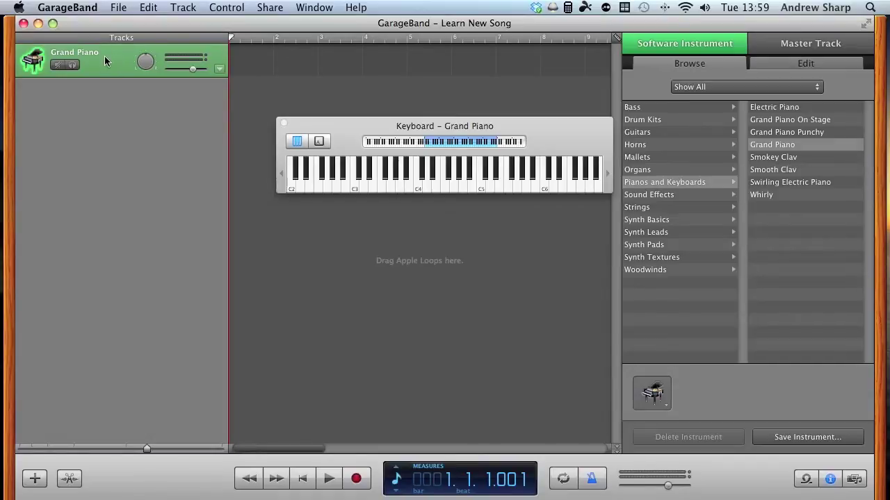
# - Try out several Grand Piano notes on the on-screen keyboard and close the keyboard window
pyautogui.moveTo(359, 128); pyautogui.dragTo(302, 183)
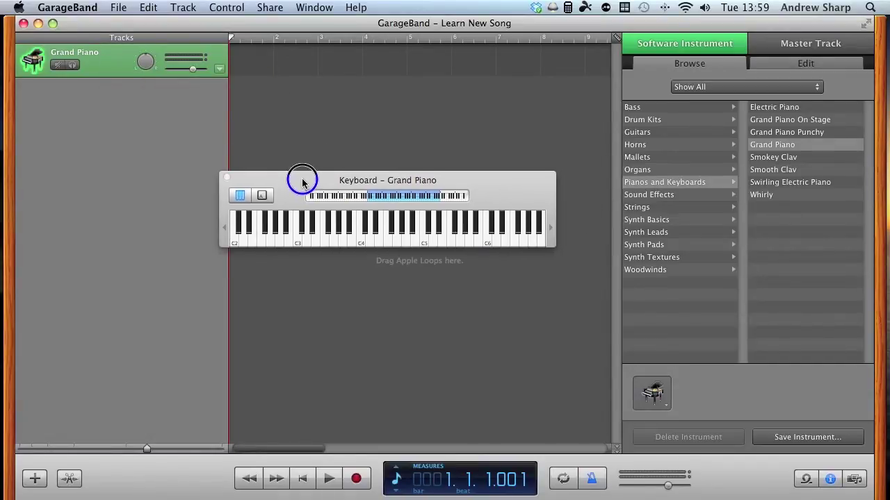
pyautogui.click(392, 238)
pyautogui.click(424, 233)
pyautogui.click(341, 229)
pyautogui.click(302, 230)
pyautogui.click(410, 224)
pyautogui.click(365, 225)
pyautogui.click(381, 228)
pyautogui.click(392, 230)
pyautogui.click(407, 233)
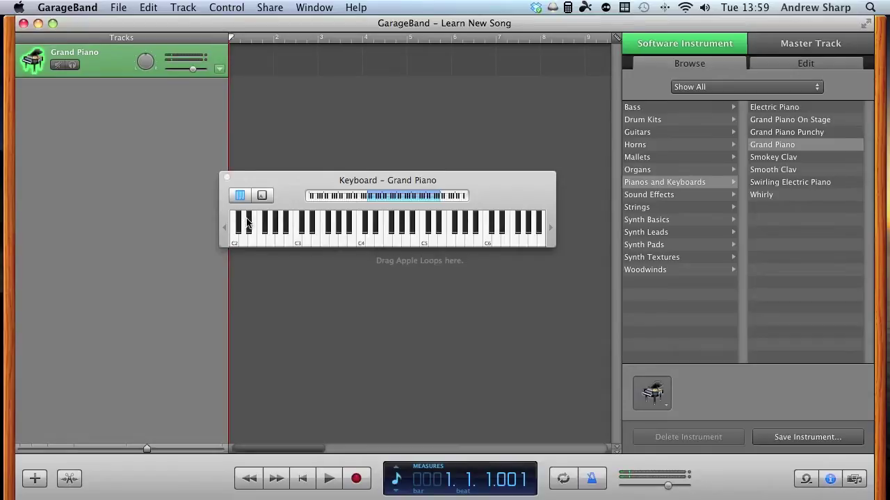
pyautogui.click(226, 177)
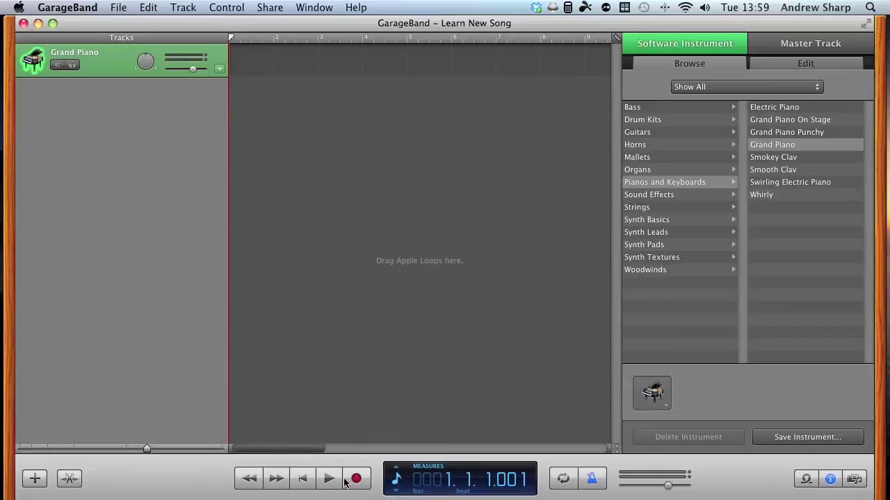
# - Enable multitrack recording for the project
pyautogui.click(590, 479)
pyautogui.click(182, 9)
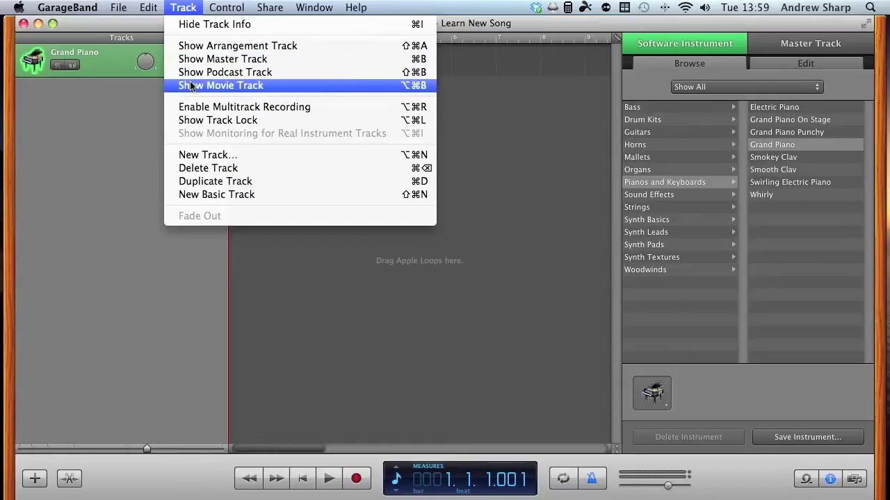
pyautogui.click(238, 108)
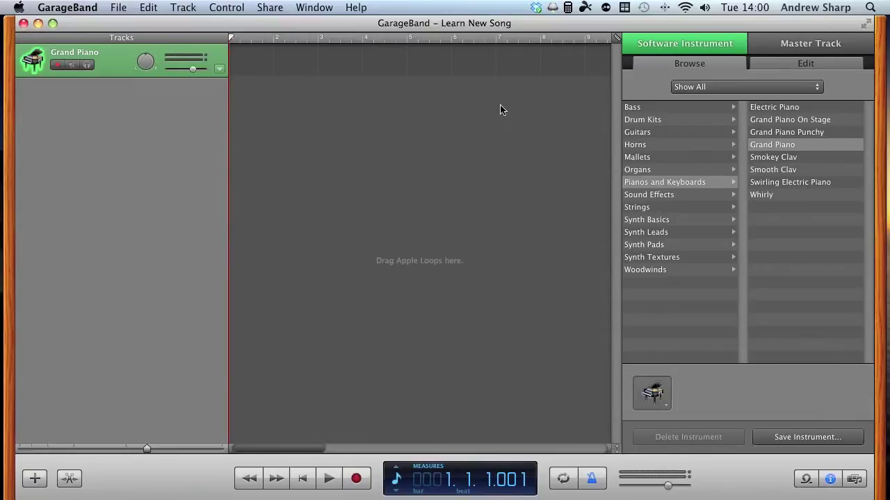
# - Import the desktop file David of White Rock B2.mid into the timeline below the Grand Piano track
pyautogui.moveTo(490, 25); pyautogui.dragTo(370, 26)
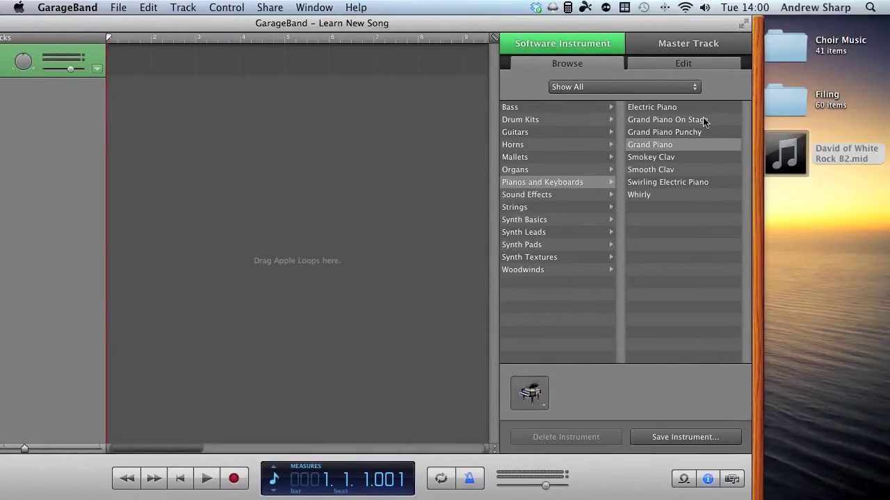
pyautogui.moveTo(786, 150)
pyautogui.moveTo(786, 150); pyautogui.dragTo(195, 87)
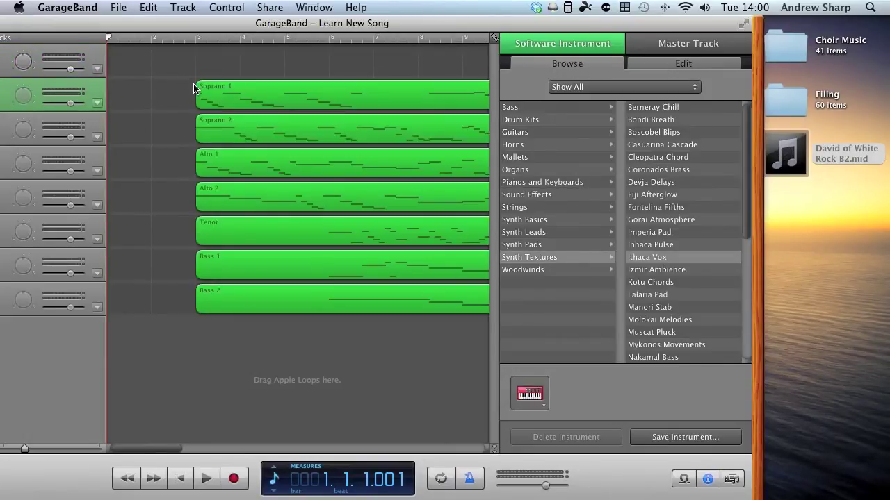
pyautogui.moveTo(175, 23); pyautogui.dragTo(299, 22)
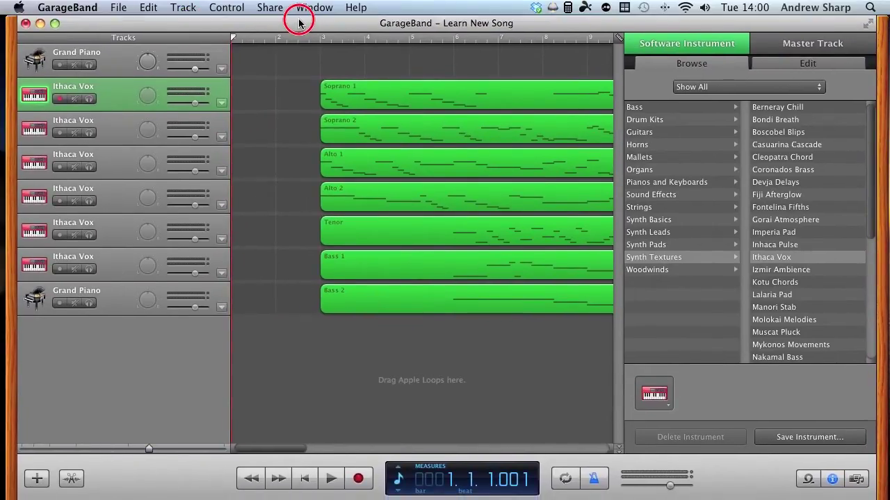
# - Move all the imported voice regions together to start at bar 1 and delete the empty Grand Piano track above them
pyautogui.moveTo(297, 75); pyautogui.dragTo(371, 332)
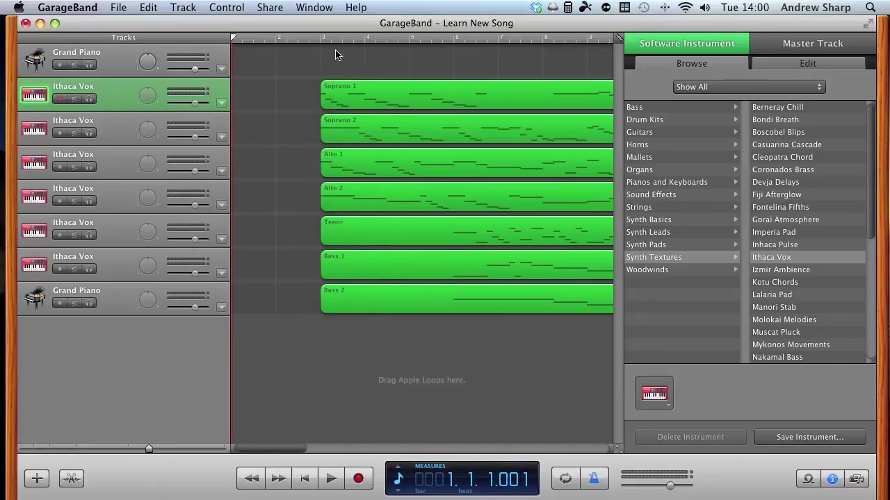
pyautogui.moveTo(347, 88); pyautogui.dragTo(258, 91)
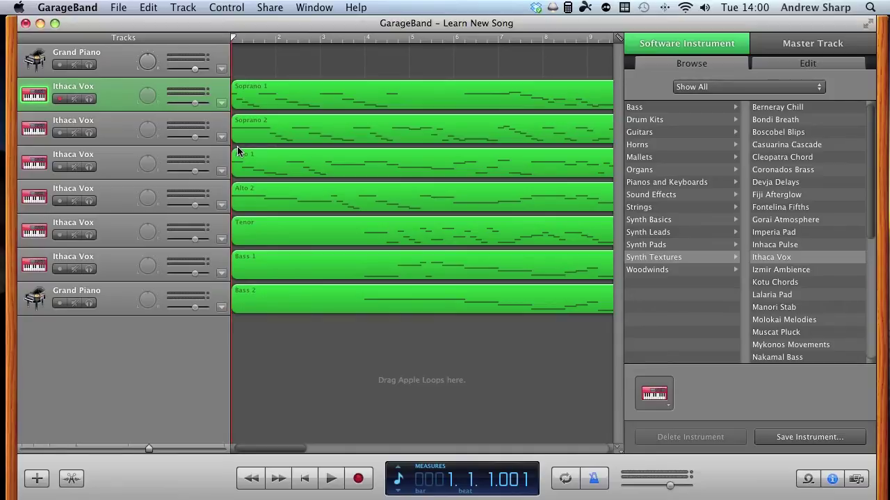
pyautogui.click(124, 57)
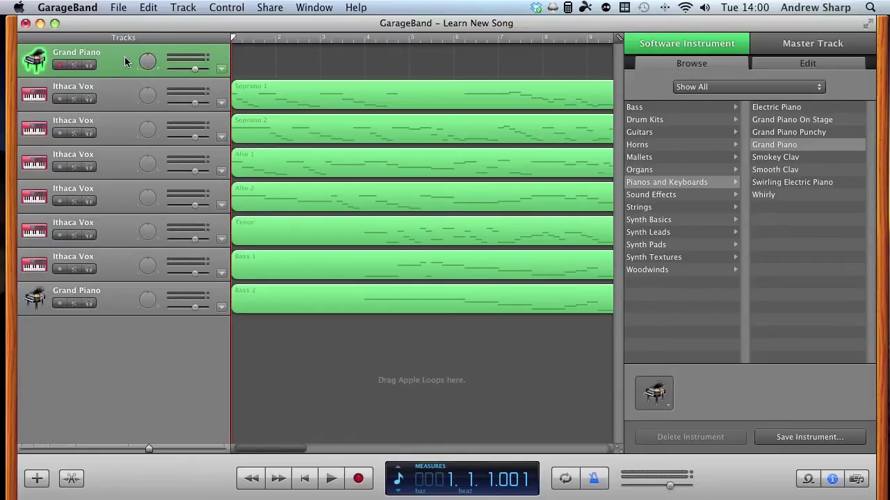
pyautogui.press('super+BackSpace')
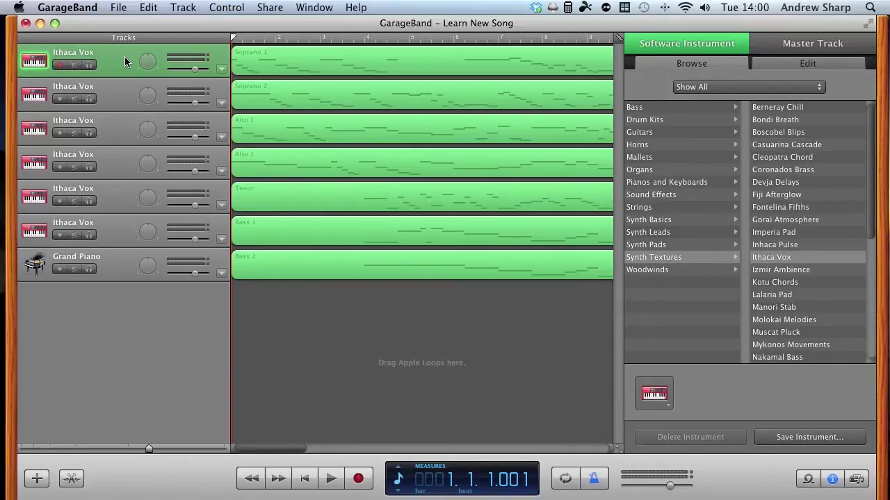
pyautogui.click(184, 7)
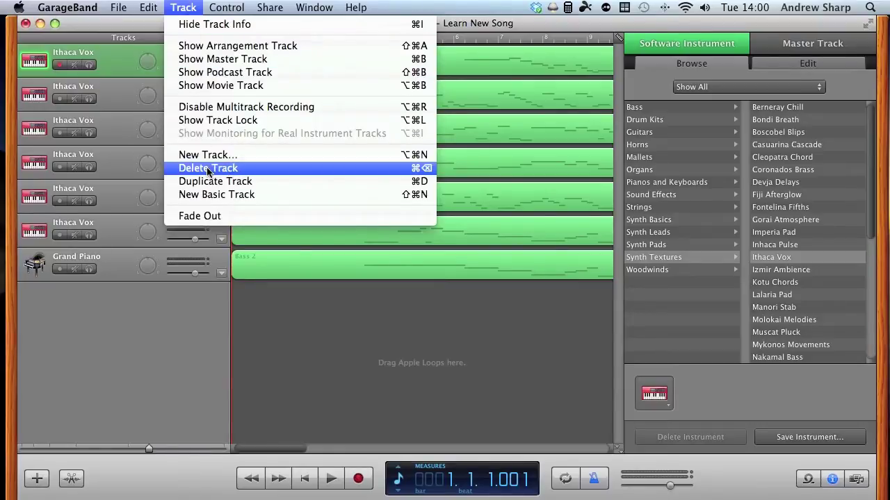
pyautogui.click(126, 343)
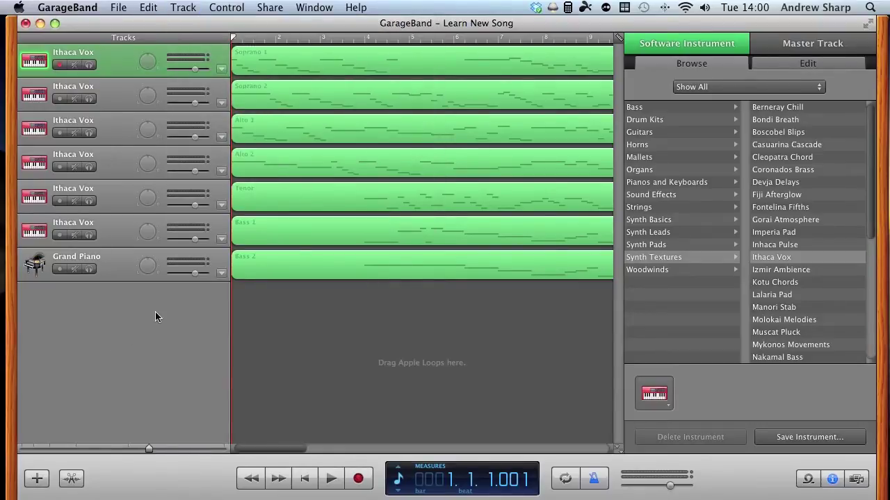
# - Play back the opening bars of the imported song and stop playback
pyautogui.press('space')
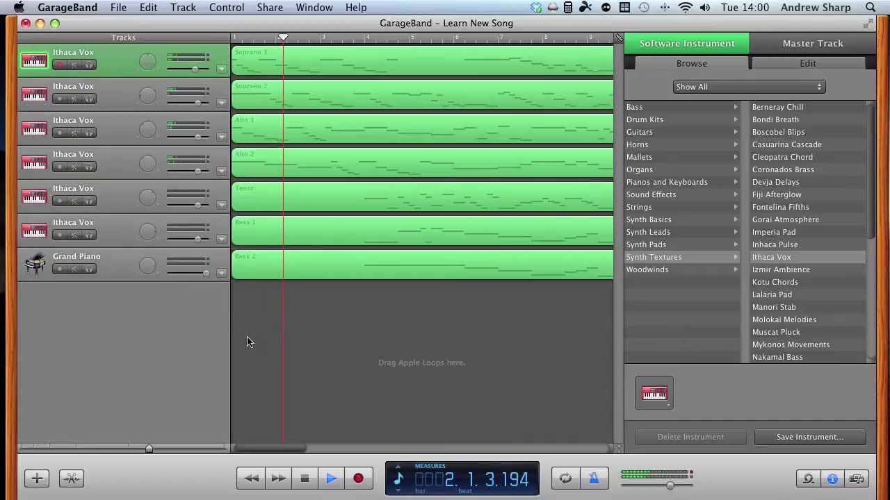
pyautogui.press('space')
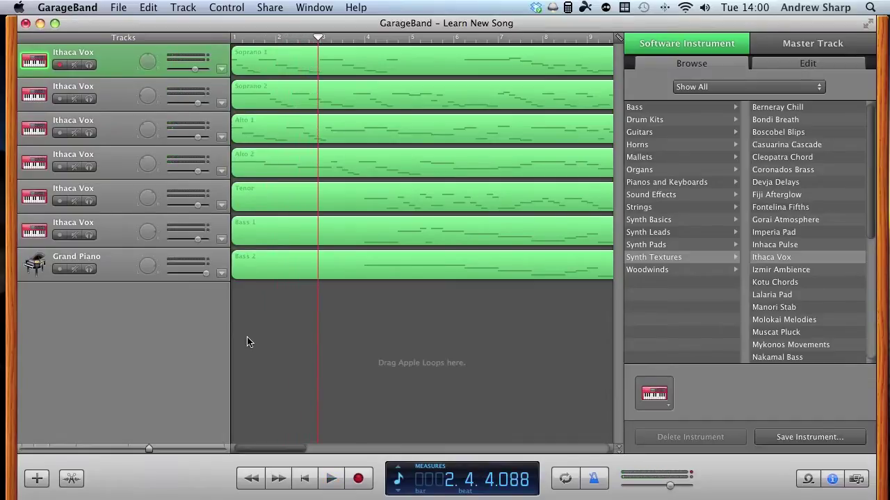
# - Change the instrument of the Soprano 1 and Soprano 2 tracks to Grand Piano from Pianos and Keyboards
pyautogui.click(36, 64)
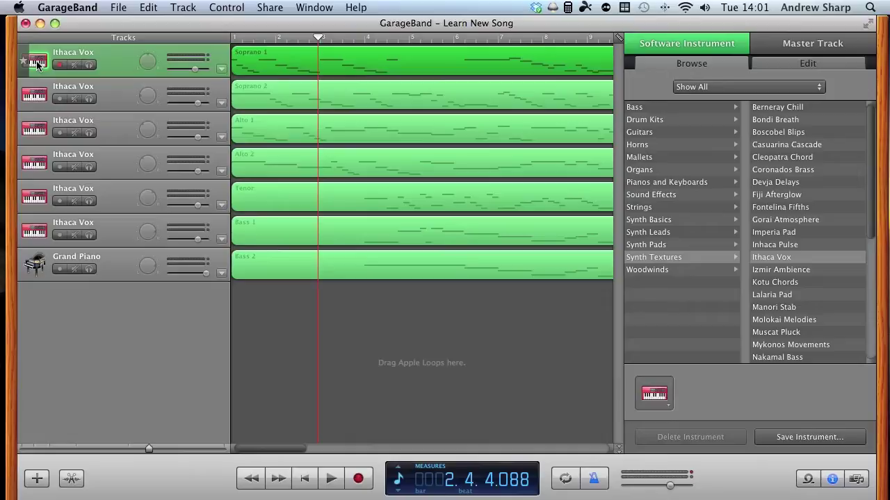
pyautogui.click(657, 183)
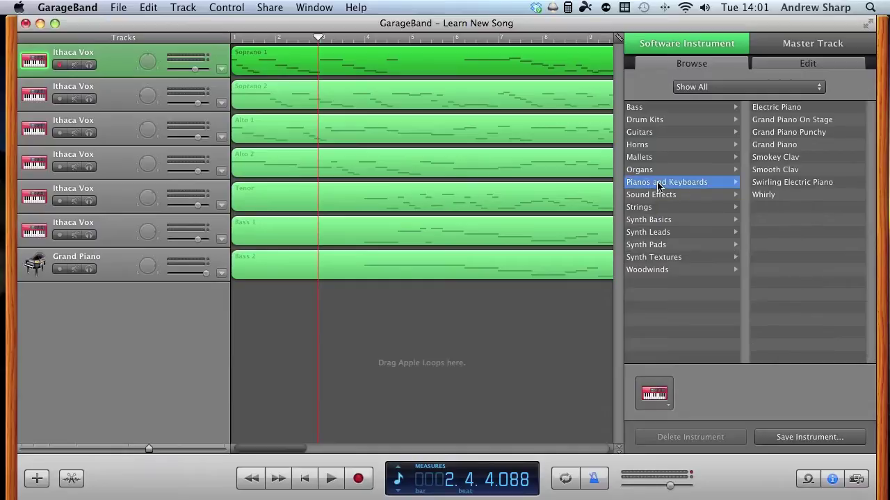
pyautogui.click(781, 145)
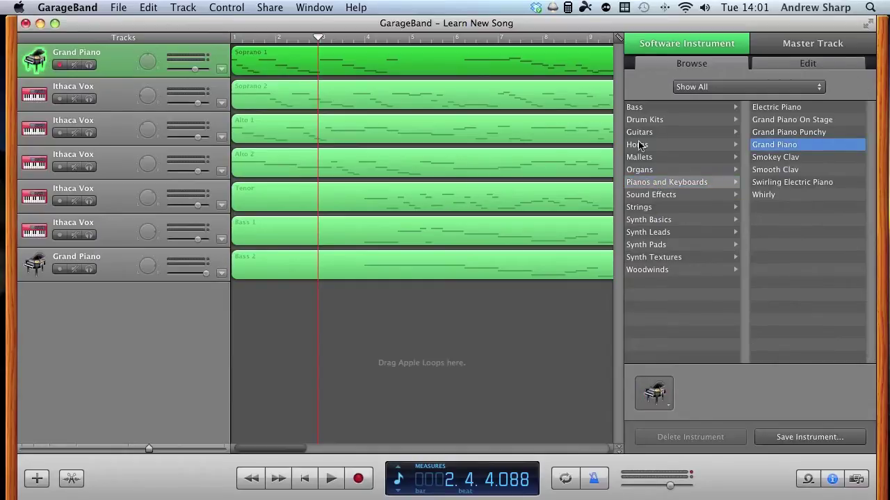
pyautogui.click(36, 99)
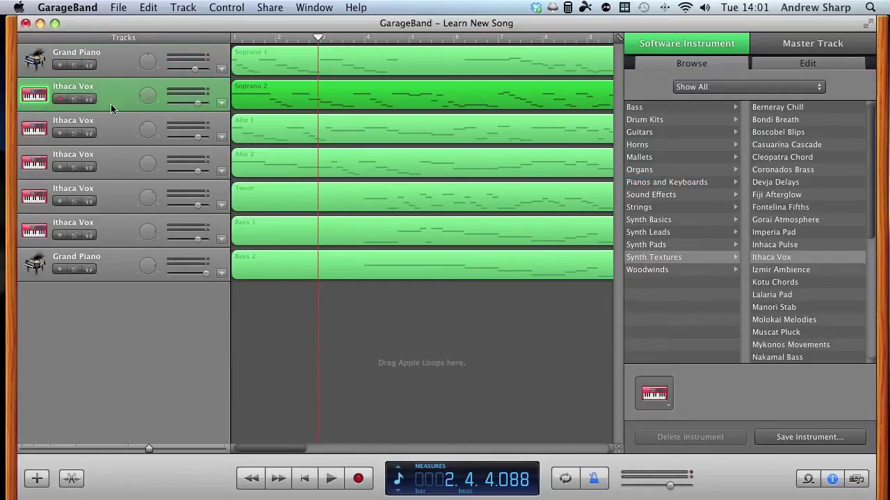
pyautogui.click(695, 183)
pyautogui.click(773, 145)
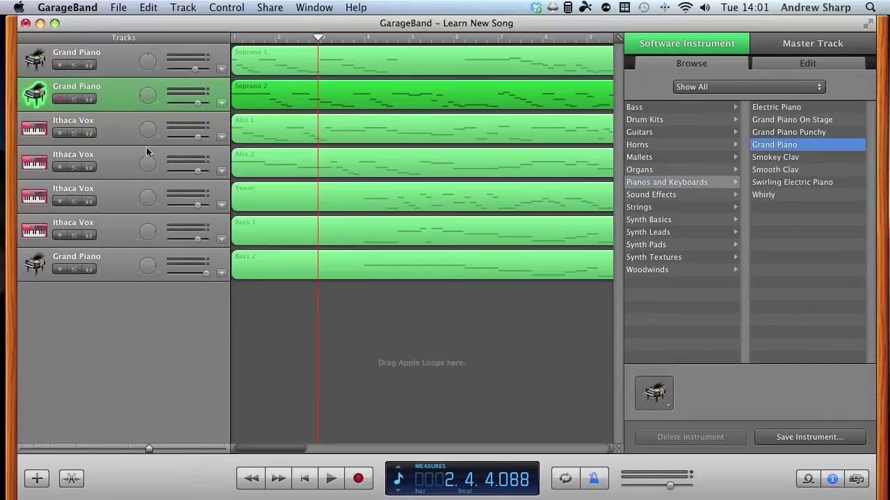
# - Change the instrument of the Alto 1 and Alto 2 tracks to Grand Piano
pyautogui.click(38, 132)
pyautogui.click(678, 183)
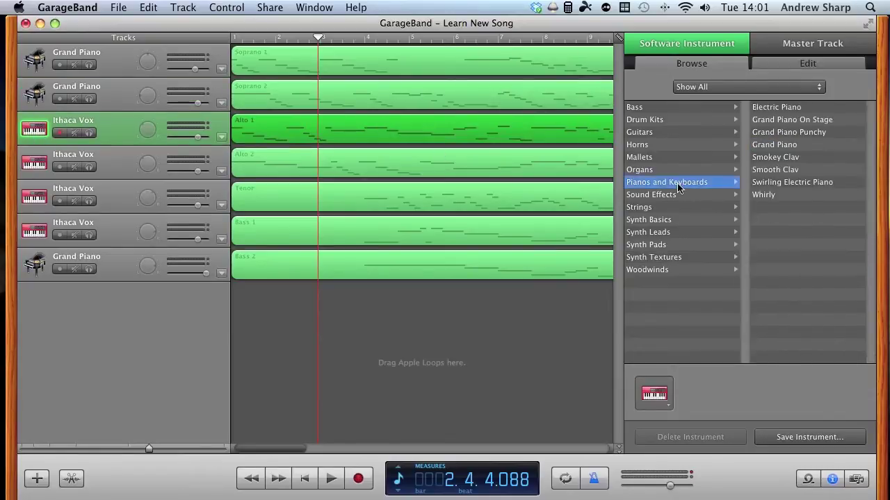
pyautogui.click(769, 145)
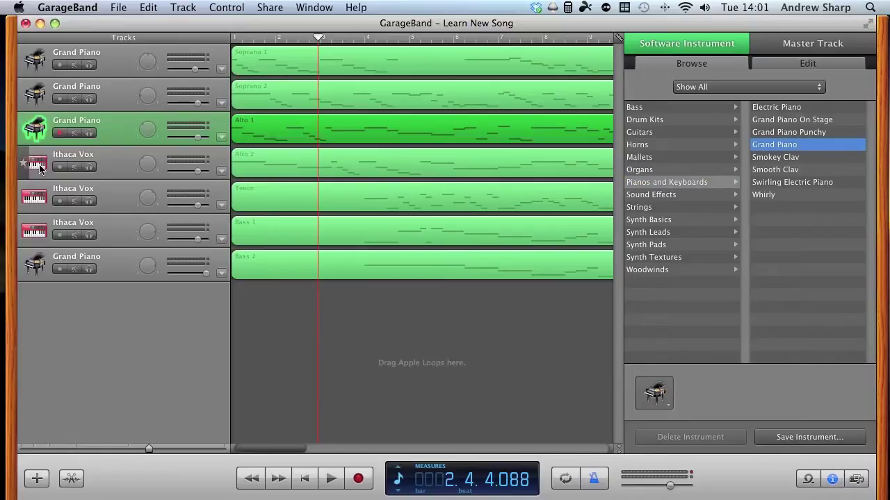
pyautogui.click(40, 168)
pyautogui.click(680, 182)
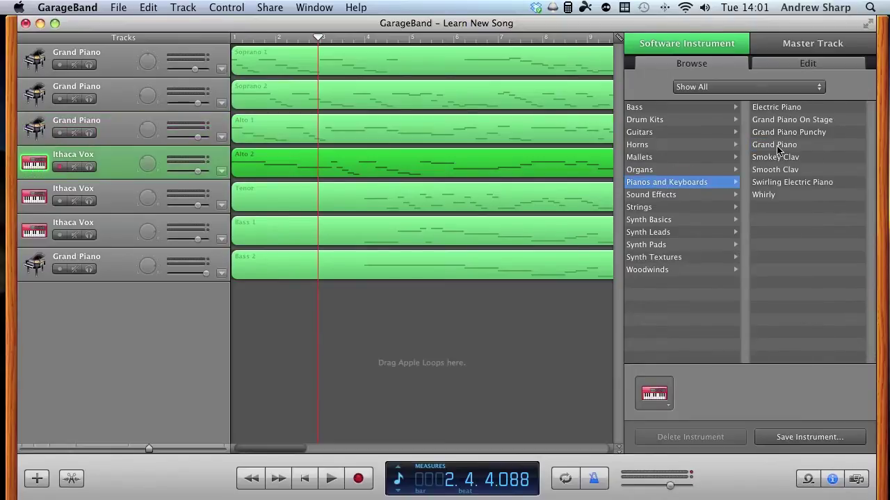
pyautogui.click(777, 144)
# - Change the instrument of the Tenor track to Grand Piano
pyautogui.click(45, 202)
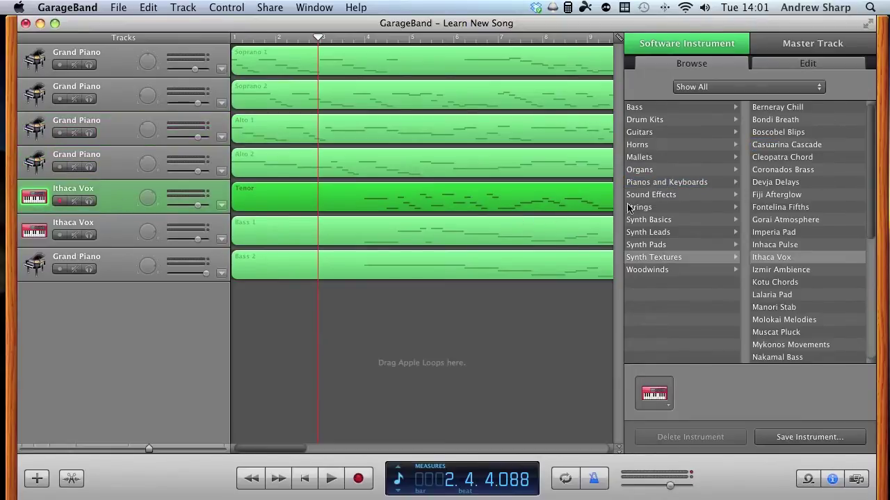
pyautogui.click(668, 183)
pyautogui.click(771, 146)
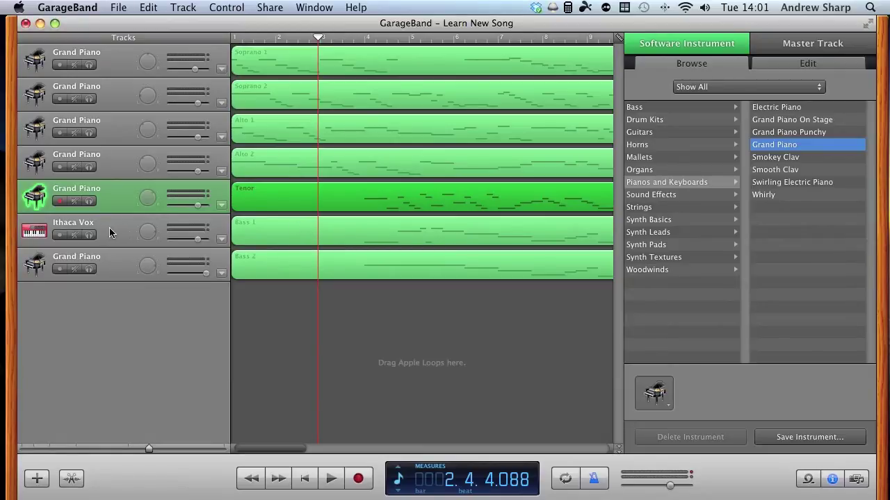
# - Change the instrument of the Bass 1 track to Tenor Sax from Woodwinds and play back a few bars
pyautogui.click(36, 235)
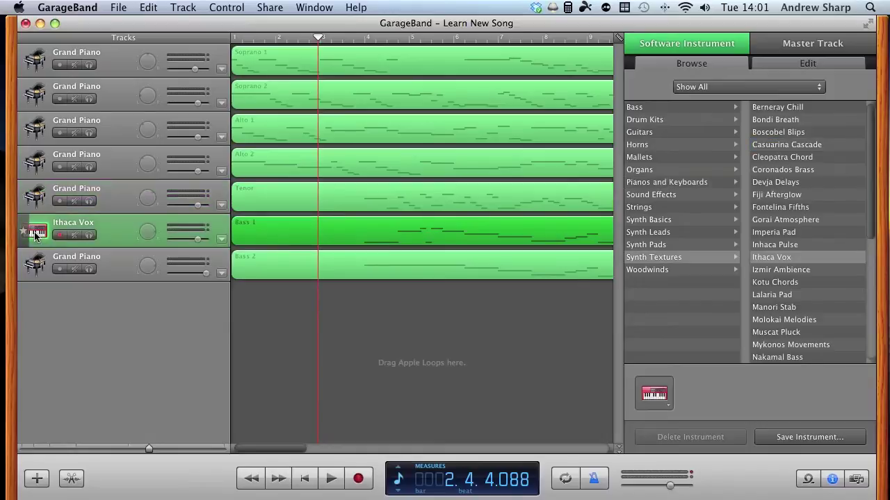
pyautogui.click(656, 271)
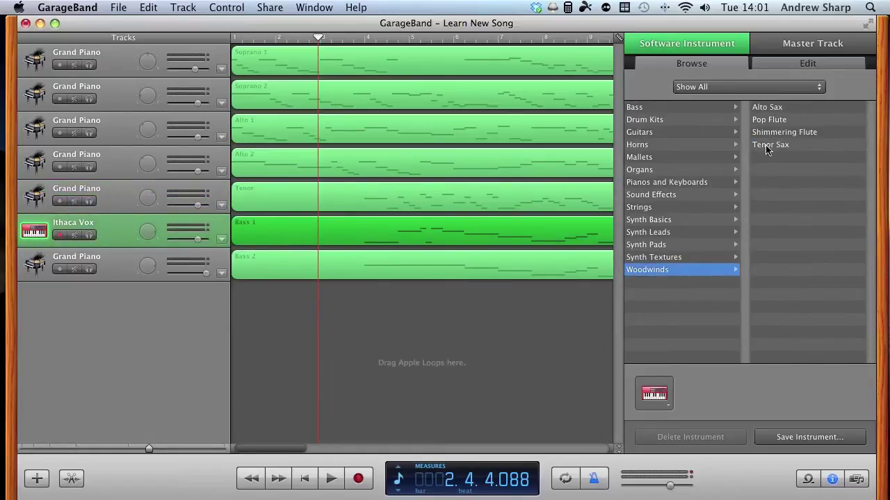
pyautogui.click(766, 146)
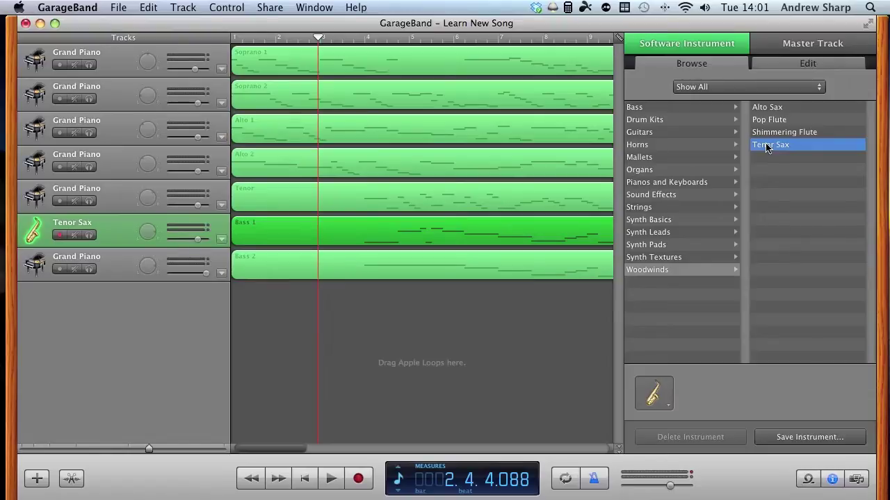
pyautogui.press('space')
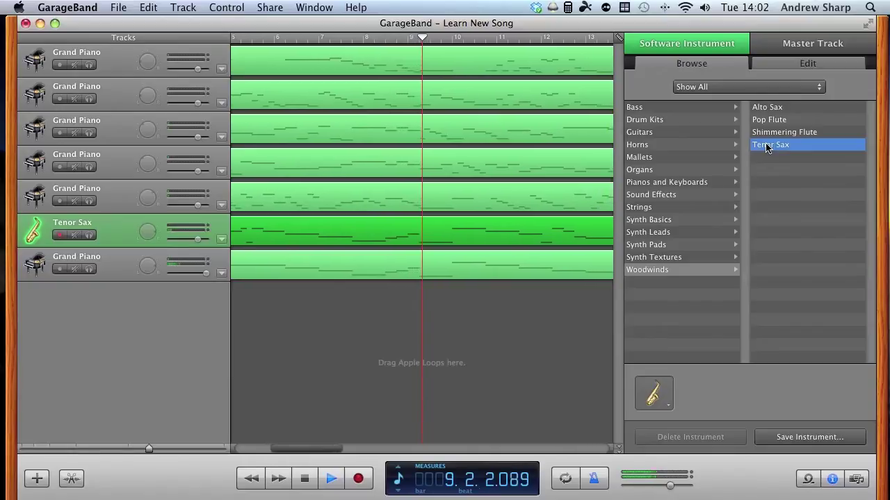
pyautogui.press('space')
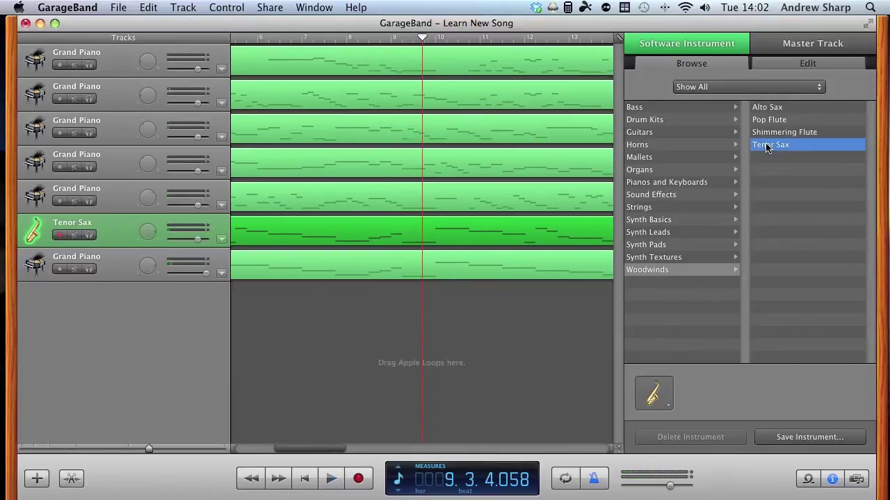
# - Turn off Track Volume automation on the Bass 2 track, lower the track's volume, and hide its automation lane
pyautogui.click(206, 275)
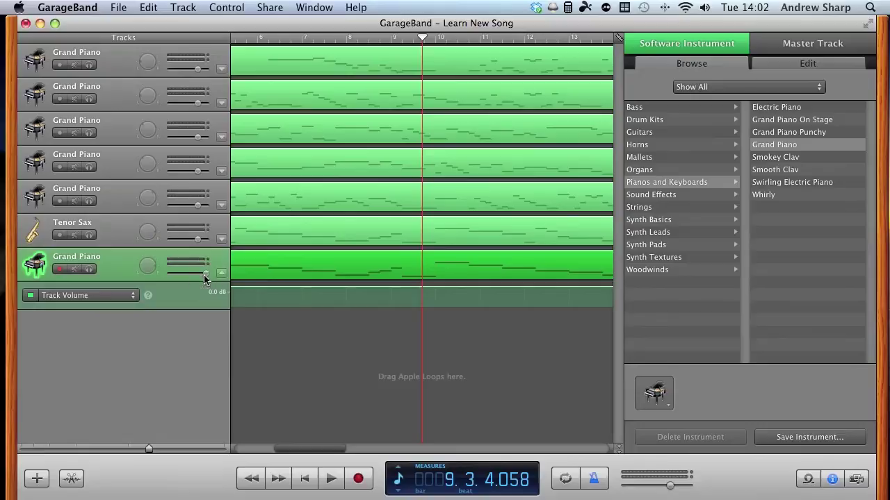
pyautogui.click(31, 296)
pyautogui.moveTo(206, 276); pyautogui.dragTo(191, 276)
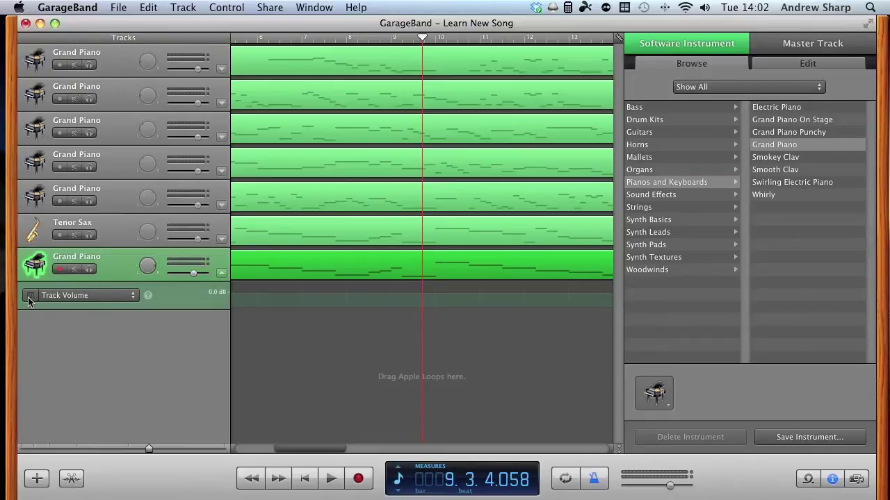
pyautogui.click(222, 274)
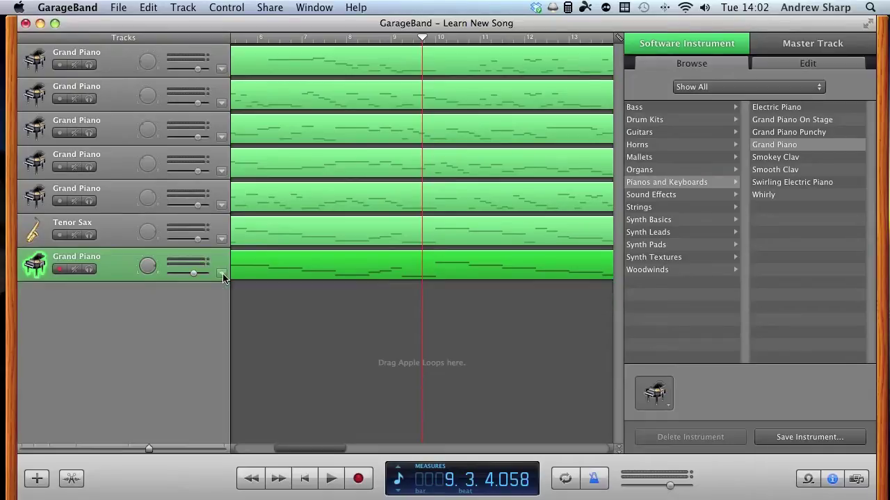
# - Reopen the Bass 2 automation lane, switch Track Volume automation on and off again, and hide the lane
pyautogui.click(221, 275)
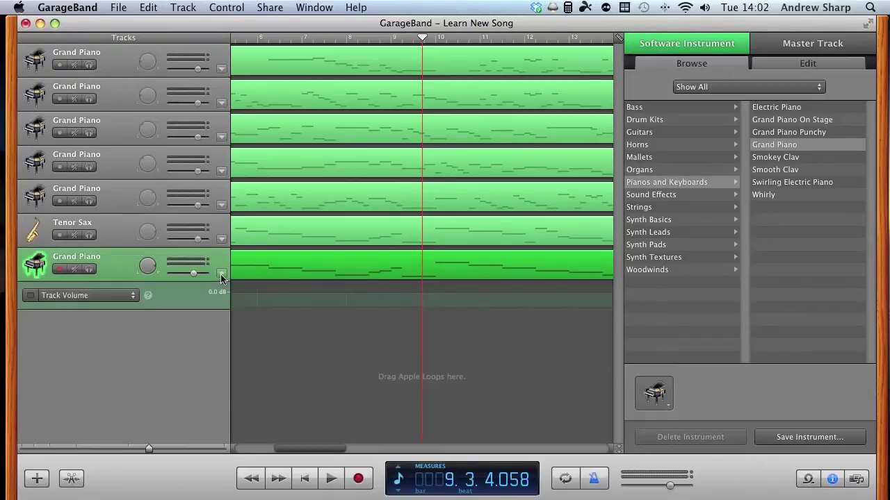
pyautogui.click(32, 299)
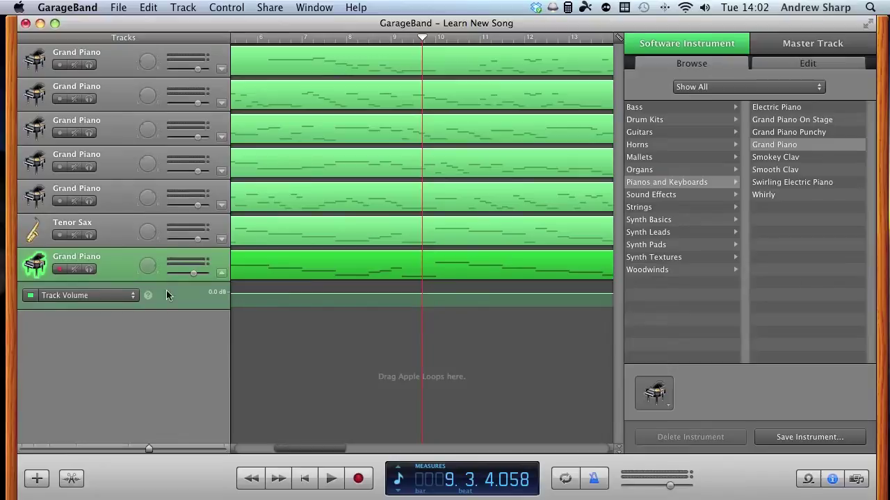
pyautogui.click(30, 298)
pyautogui.moveTo(193, 277); pyautogui.dragTo(192, 277)
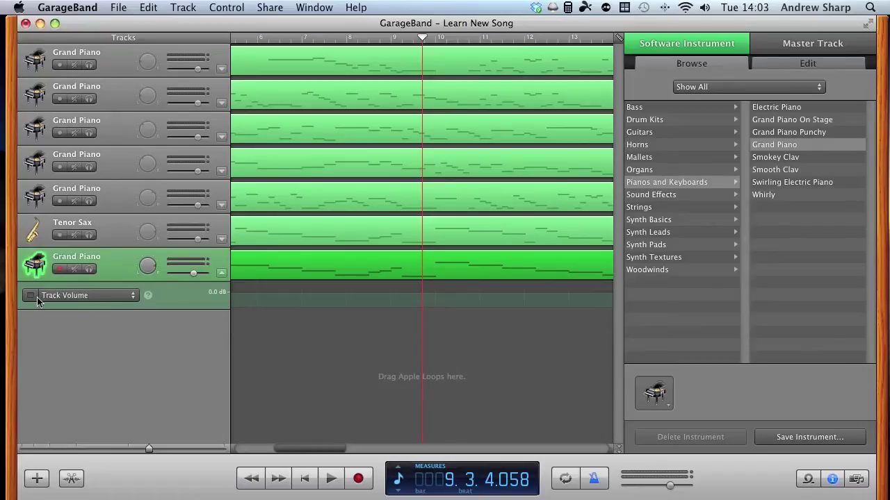
pyautogui.click(221, 273)
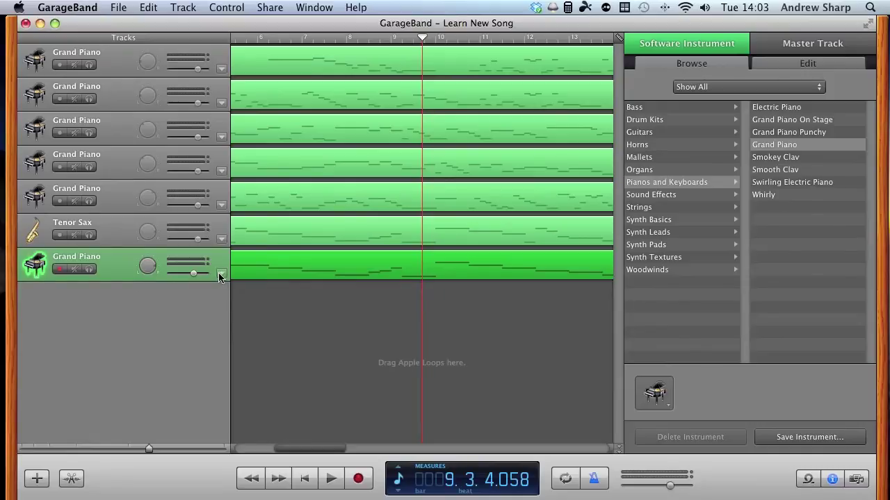
# - During playback, turn off Track Volume automation on the Bass 1 track, raise its volume, and hide its automation lane
pyautogui.press('space')
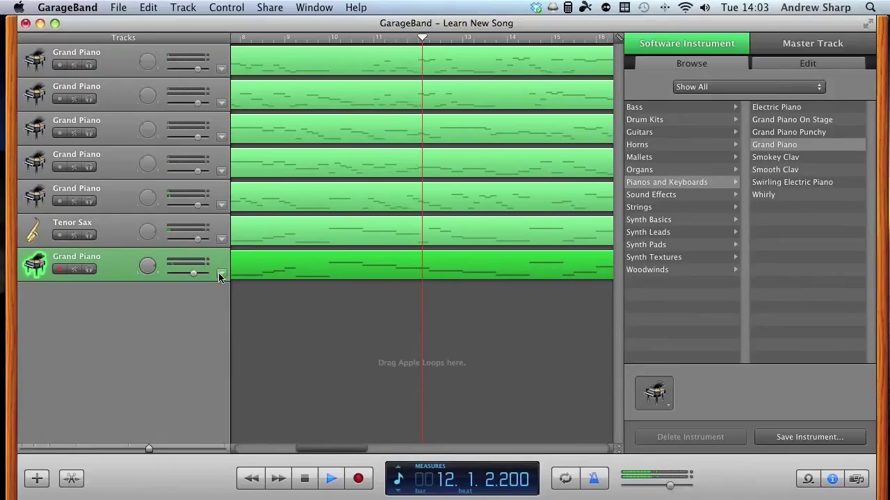
pyautogui.click(199, 239)
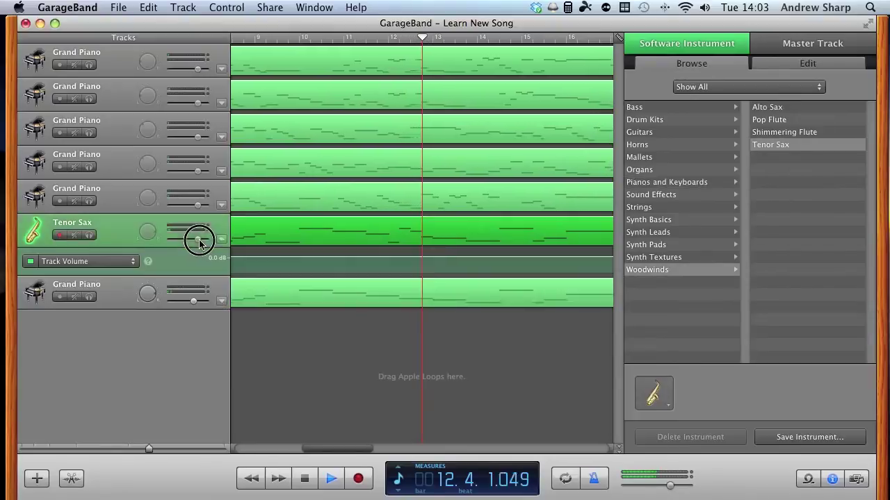
pyautogui.click(31, 262)
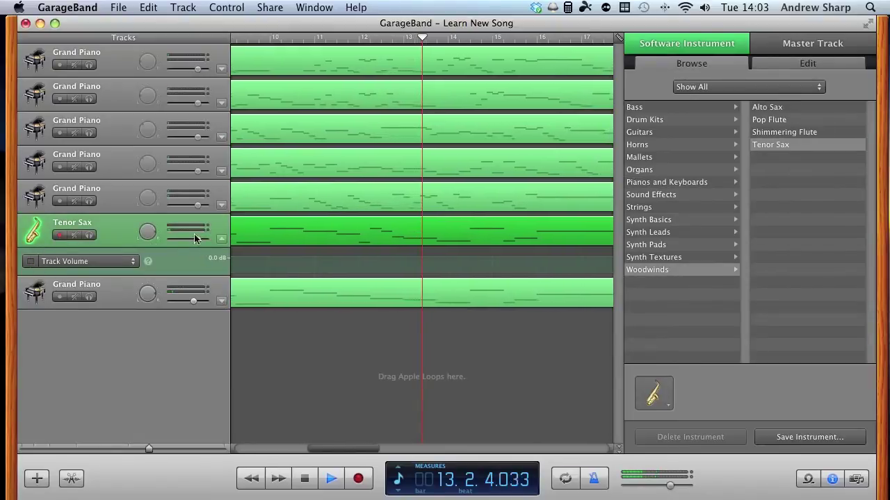
pyautogui.moveTo(199, 241); pyautogui.dragTo(209, 240)
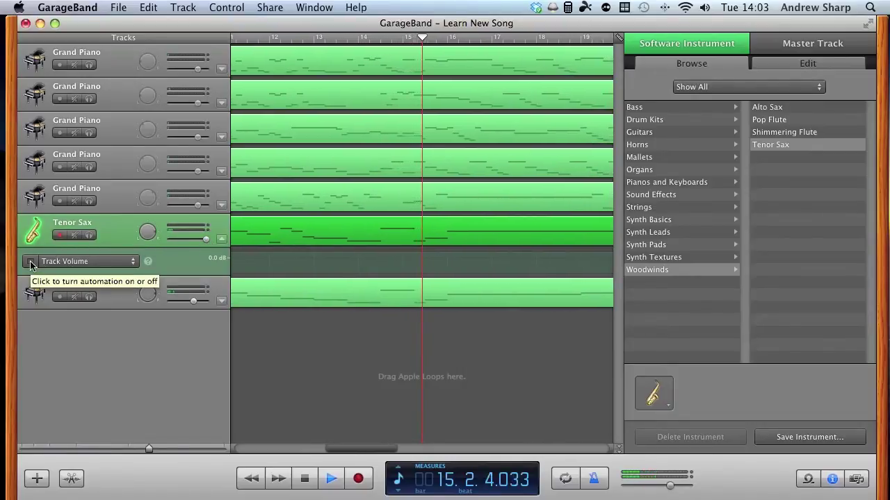
pyautogui.click(222, 239)
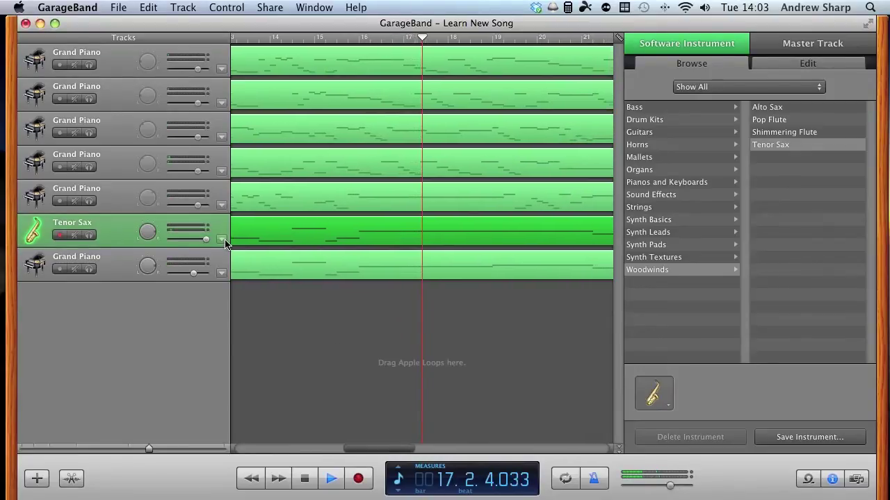
# - Mute the Bass 1 track during playback to hear the other parts, and unmute it again
pyautogui.click(75, 235)
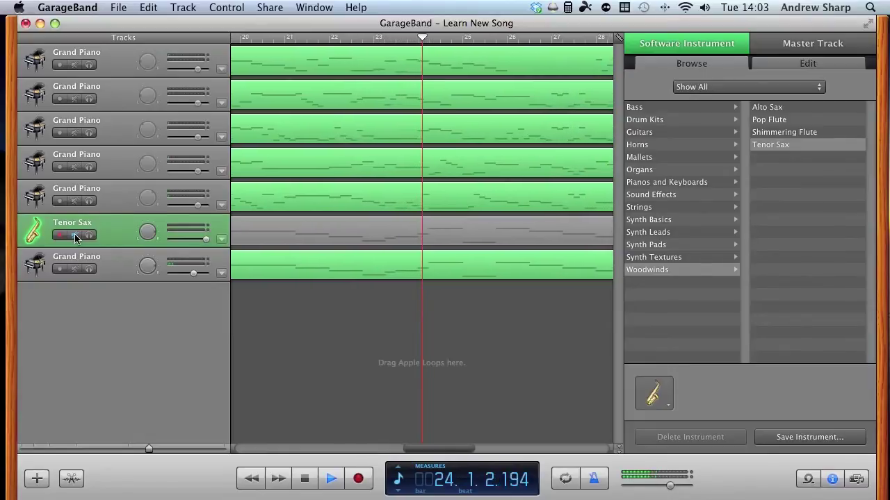
pyautogui.click(75, 236)
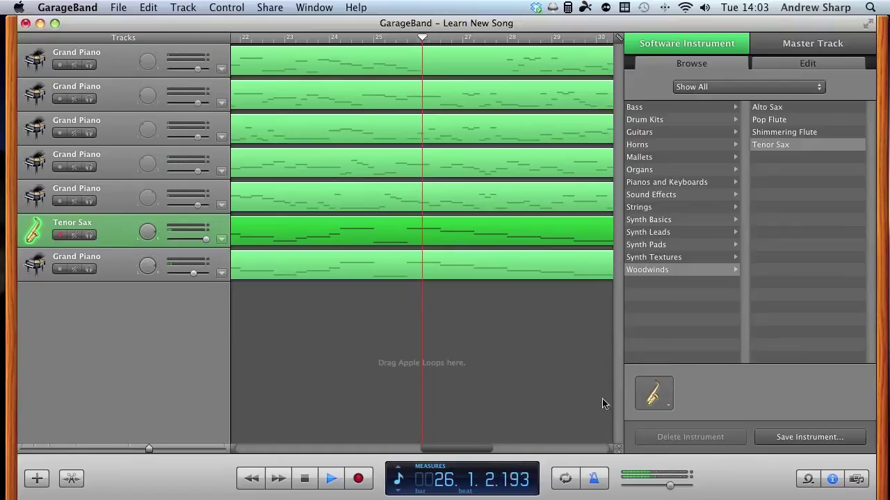
# - Turn off the metronome and play back a short passage without it
pyautogui.click(594, 480)
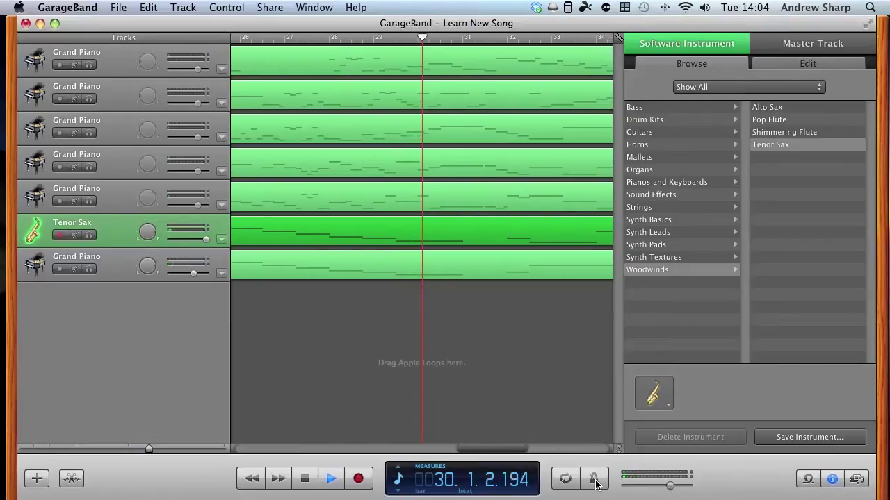
pyautogui.press('space')
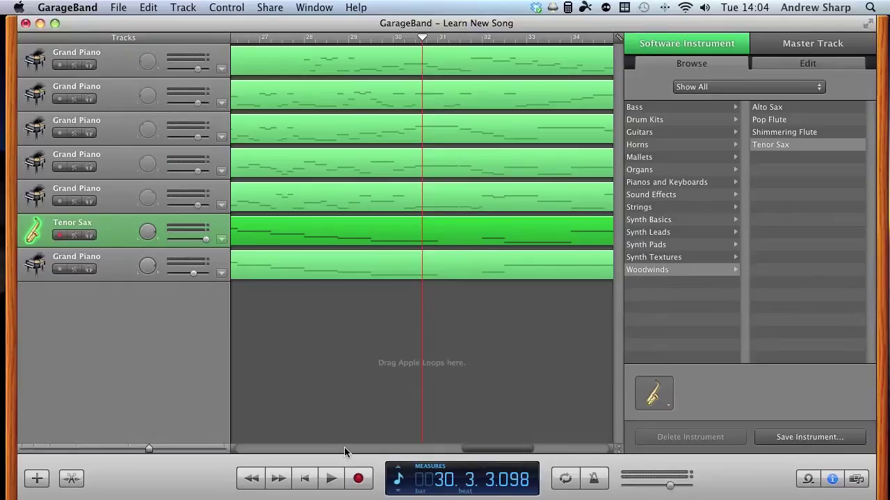
pyautogui.press('space')
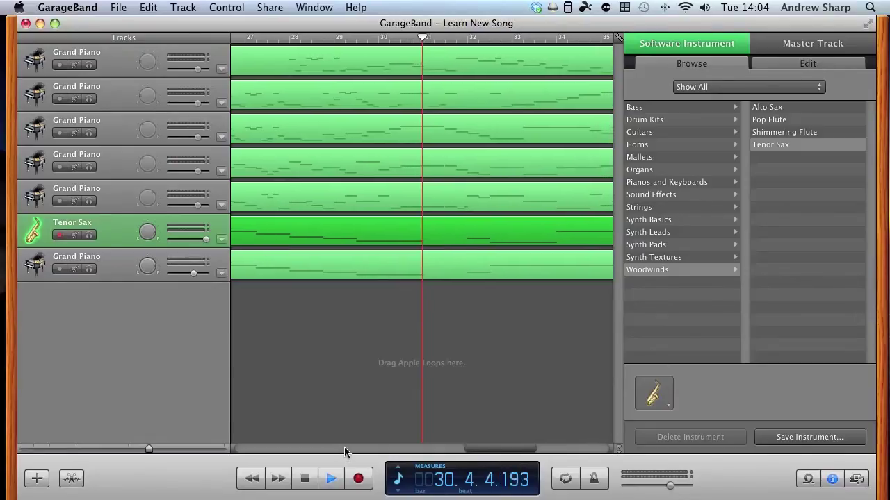
pyautogui.press('space')
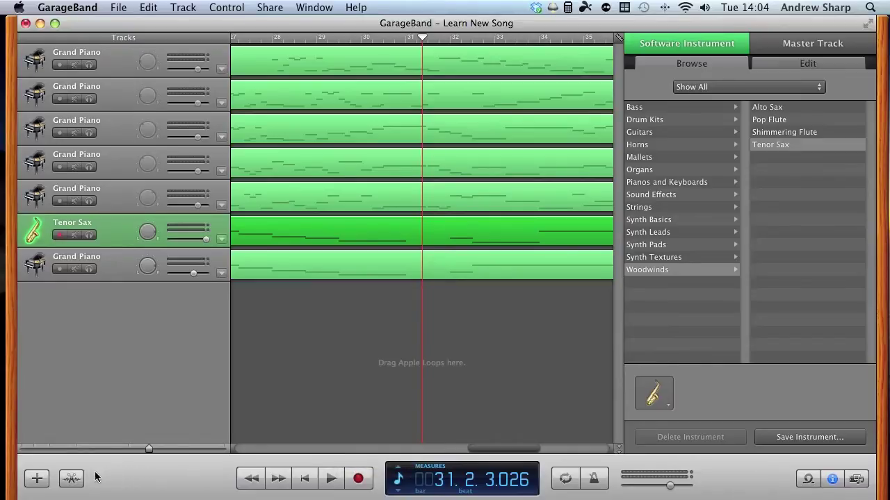
# - Open the track editor for the Bass 1 track and display the part as a score
pyautogui.click(72, 479)
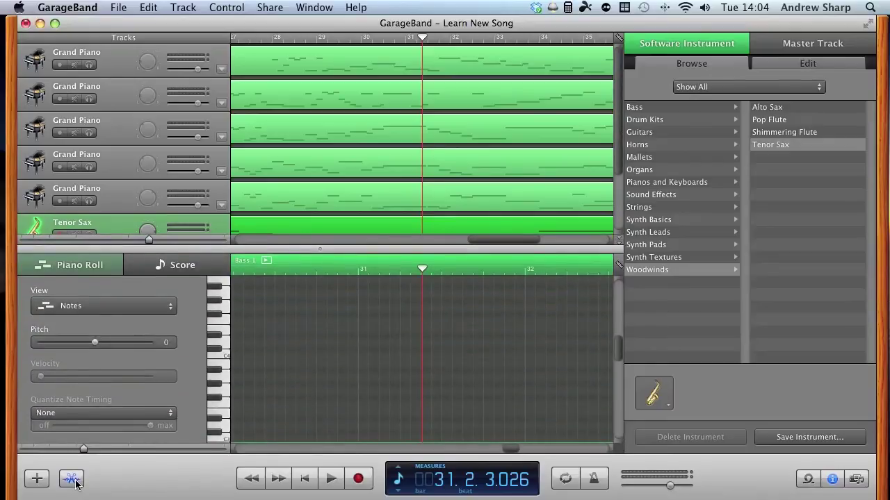
pyautogui.click(73, 479)
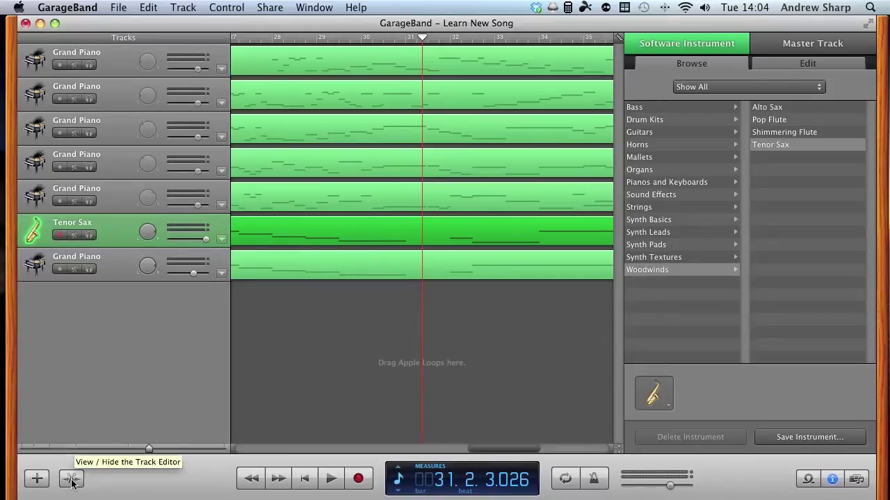
pyautogui.click(73, 480)
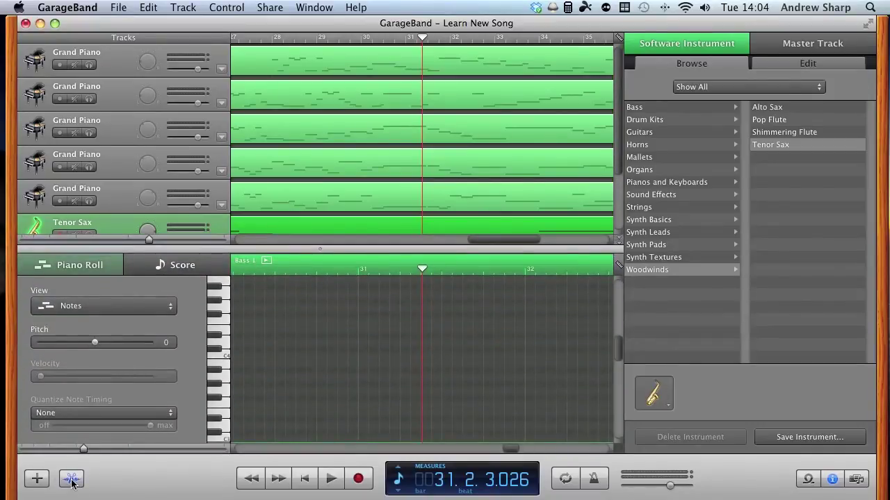
pyautogui.click(170, 268)
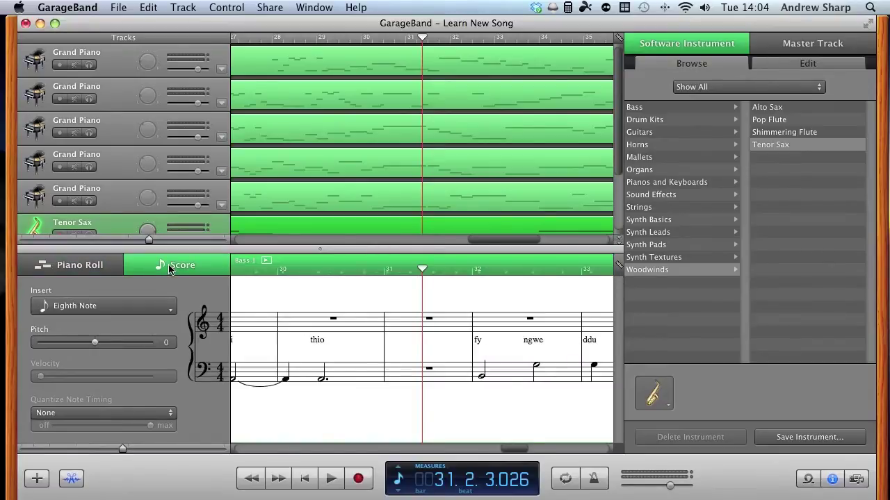
# - Play back a short passage while following the Bass 1 score, and return the playhead to the beginning of the song
pyautogui.press('space')
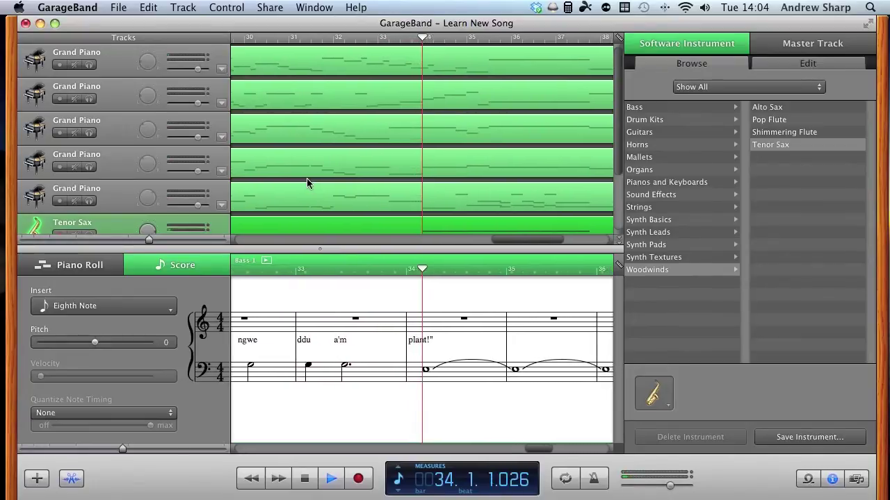
pyautogui.press('space')
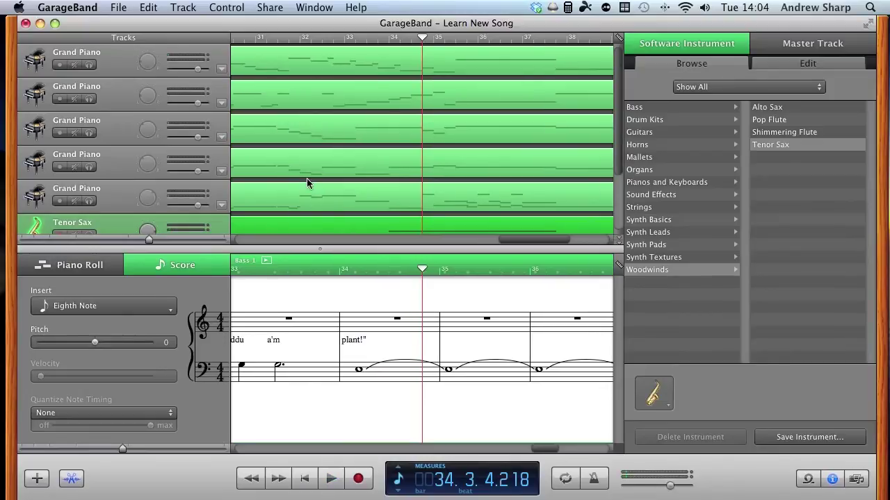
pyautogui.press('Return')
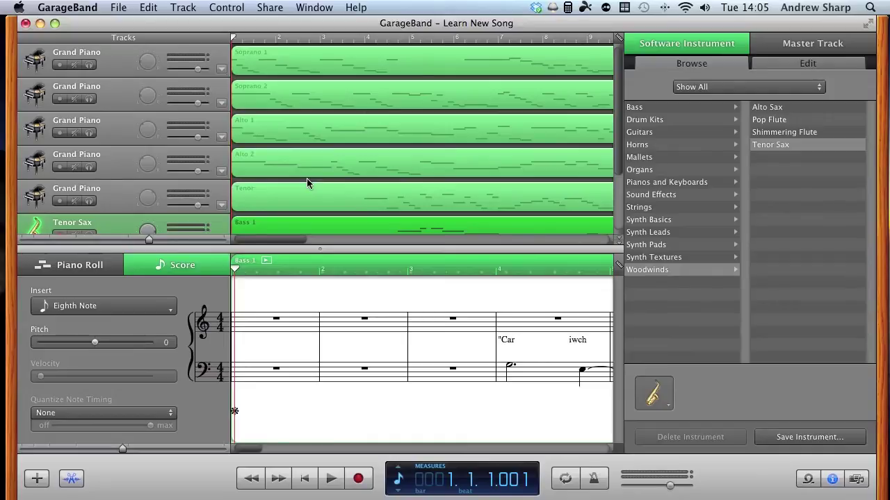
# - Look through the track list, and show and hide the Track Volume automation lane of the Alto 2 track
pyautogui.scroll(-3, 304, 182)
pyautogui.scroll(3, 304, 182)
pyautogui.scroll(-2, 304, 182)
pyautogui.scroll(-1, 303, 185)
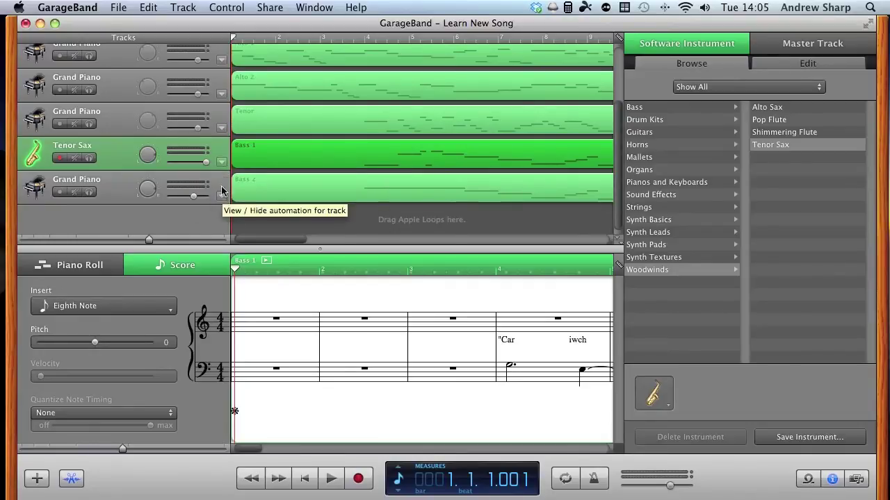
pyautogui.scroll(3, 267, 168)
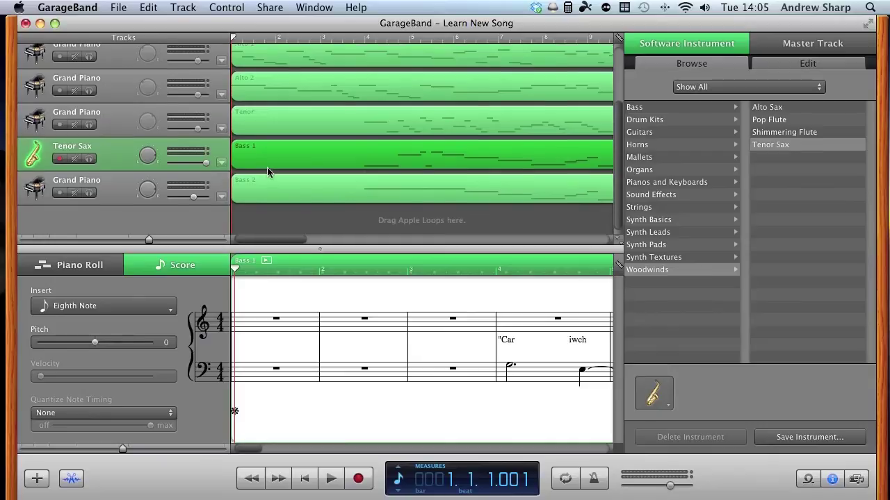
pyautogui.scroll(-1, 267, 173)
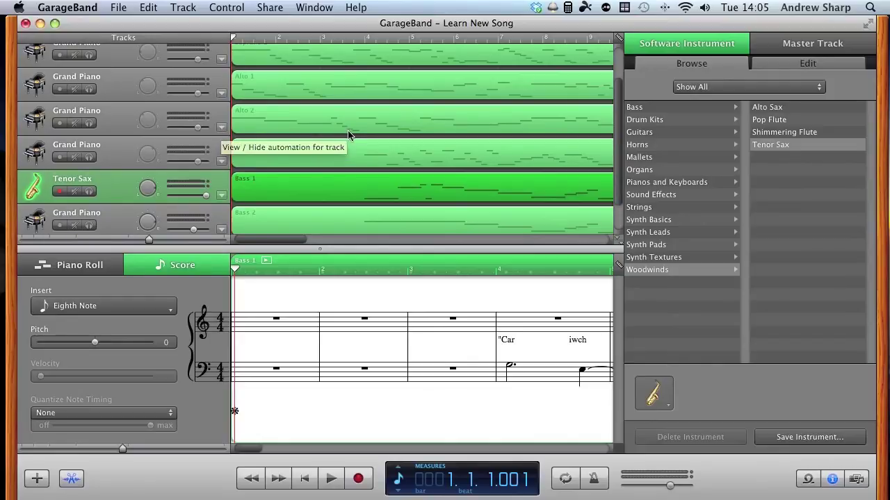
pyautogui.click(222, 129)
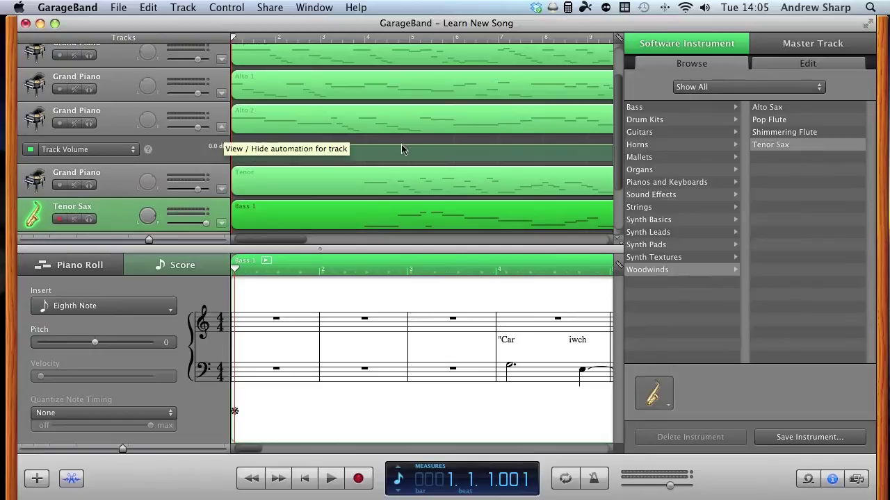
pyautogui.click(223, 129)
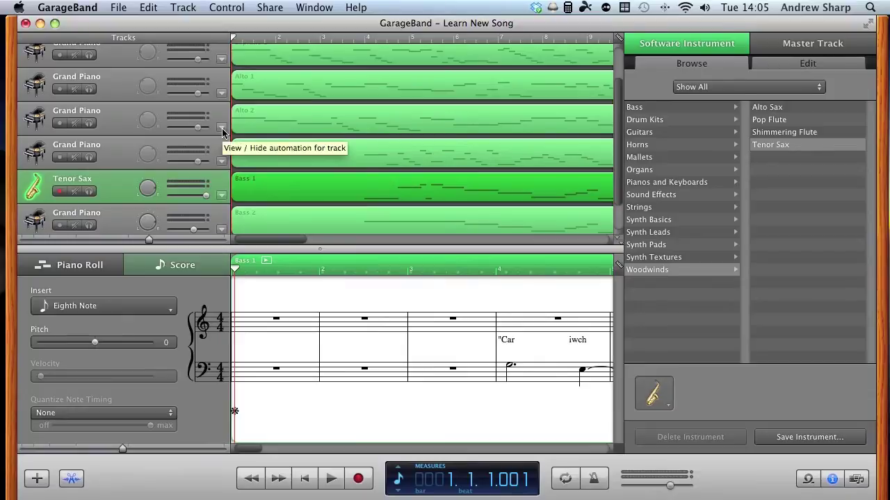
# - Show the Alto 2 track's Track Volume automation and add points that raise the volume from measure 4 to 5 and lower it beyond that
pyautogui.click(222, 130)
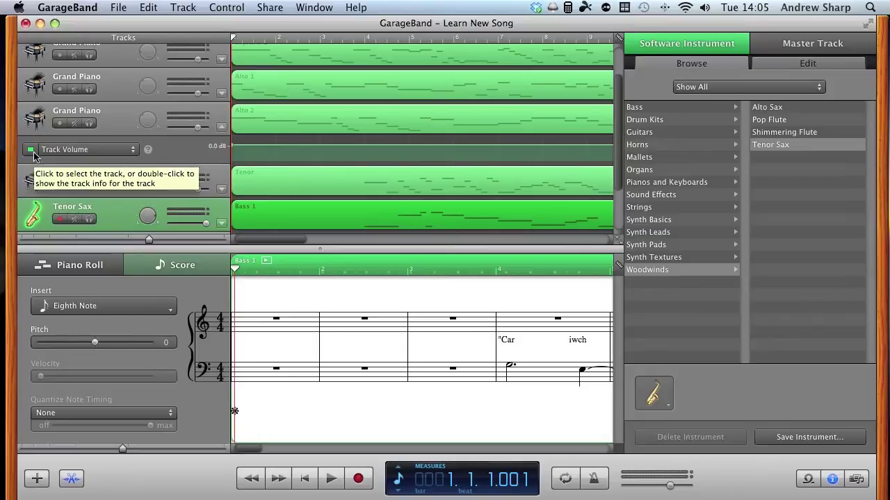
pyautogui.click(331, 145)
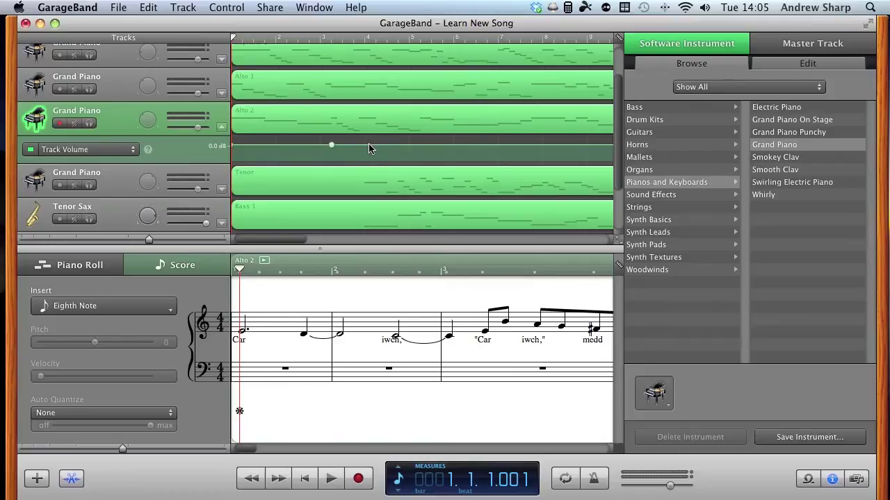
pyautogui.moveTo(369, 146); pyautogui.dragTo(369, 141)
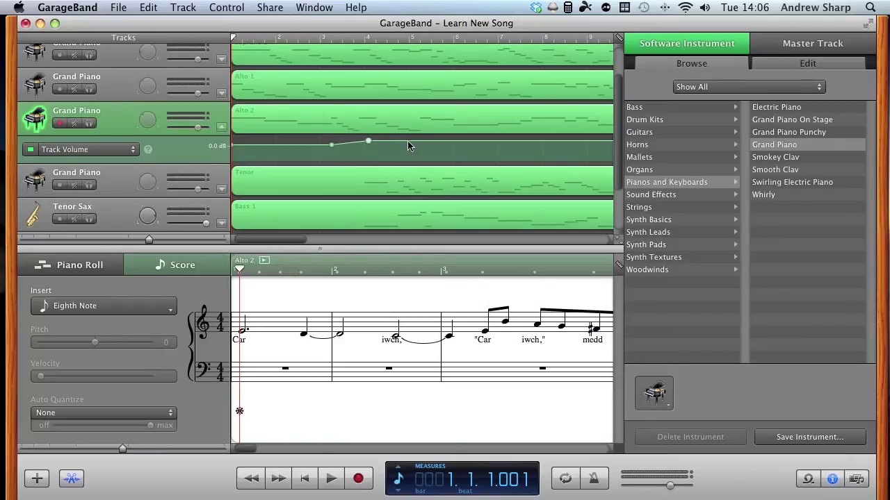
pyautogui.click(440, 141)
pyautogui.moveTo(440, 143); pyautogui.dragTo(440, 150)
pyautogui.click(369, 141)
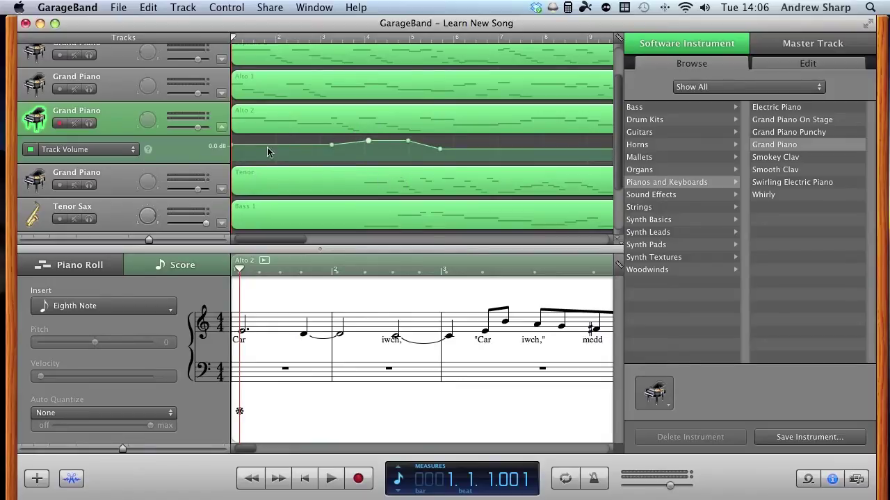
# - Select the Alto 2 region and move the playhead to the start of measure 3
pyautogui.click(349, 131)
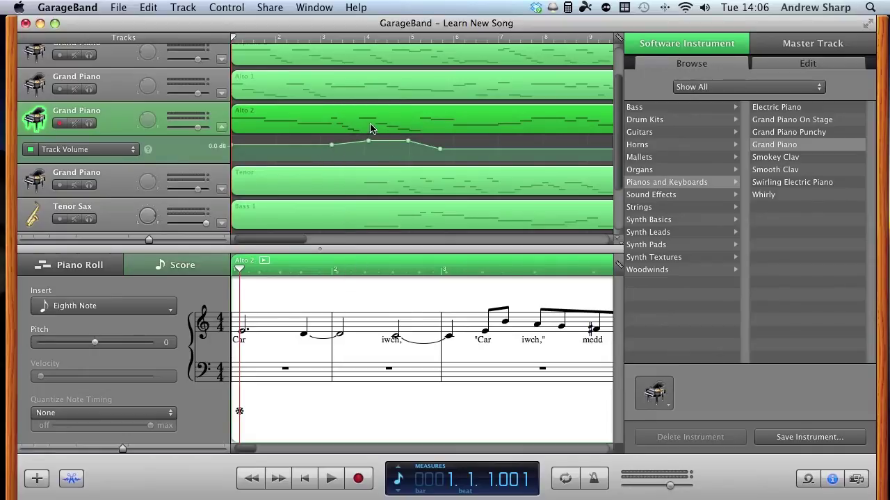
pyautogui.moveTo(233, 38); pyautogui.dragTo(339, 49)
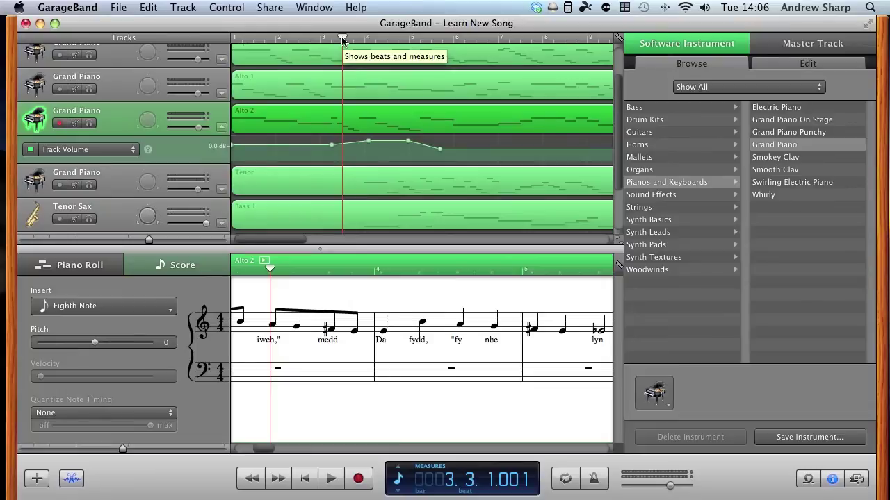
pyautogui.moveTo(341, 36); pyautogui.dragTo(321, 41)
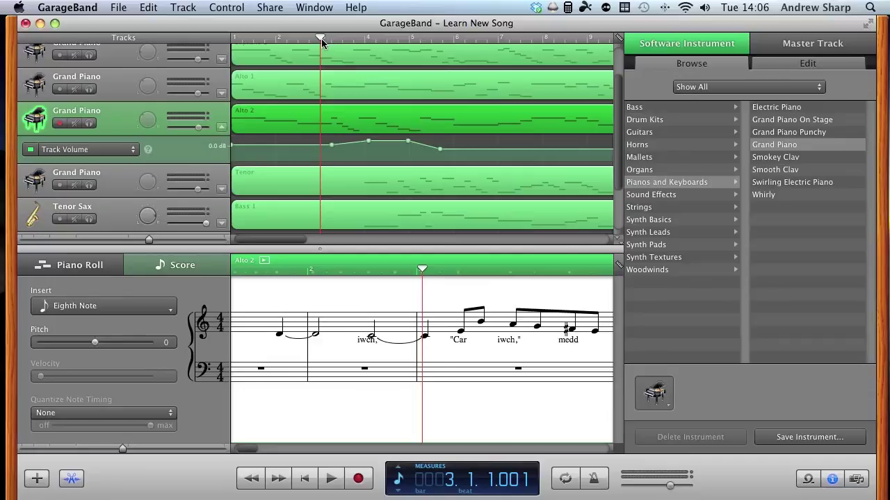
# - Step the playhead back and forth through measures 3 to 5 of the Alto 2 score, and return it to the beginning of the song
pyautogui.press('Right')
pyautogui.press('Right')
pyautogui.press('Right')
pyautogui.press('Right')
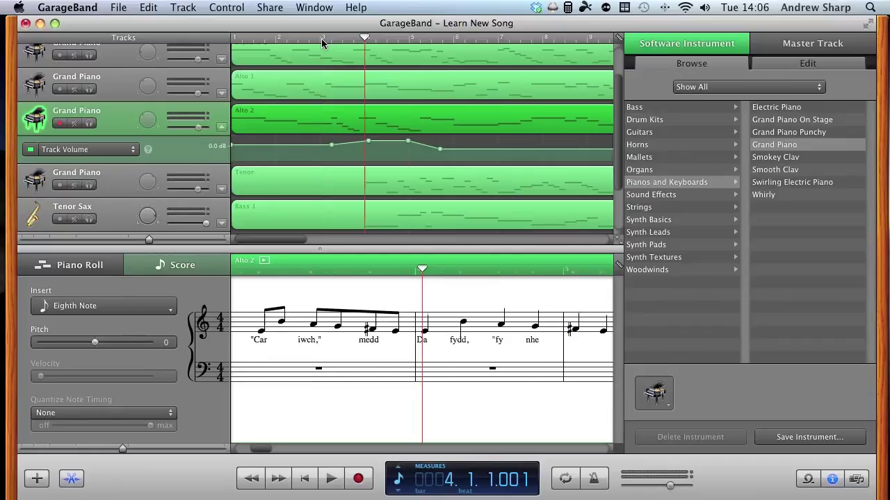
pyautogui.press('Left')
pyautogui.press('Left')
pyautogui.press('Left')
pyautogui.press('Right')
pyautogui.press('Right')
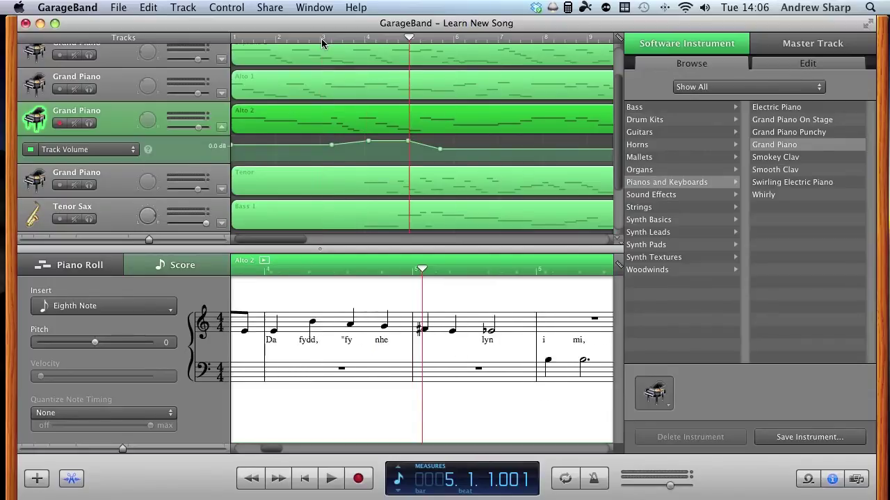
pyautogui.press('Left')
pyautogui.press('Left')
pyautogui.press('Left')
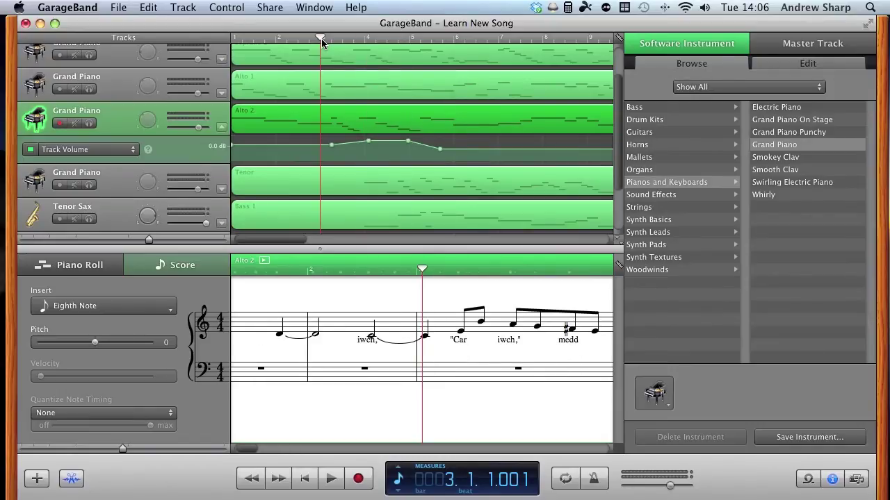
pyautogui.press('Left')
pyautogui.press('Left')
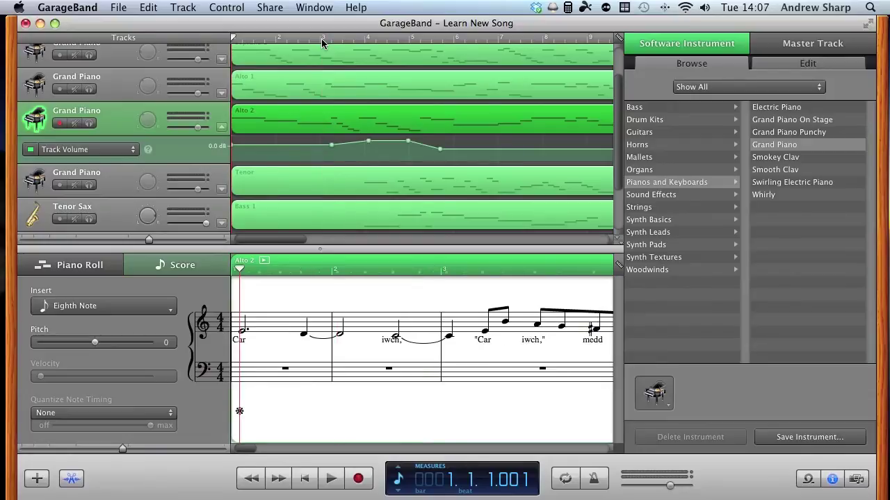
# - Lower the opening volume of the Alto 2 track below 0 dB, test the playback, and shift the rise almost one measure earlier
pyautogui.moveTo(334, 147); pyautogui.dragTo(332, 150)
pyautogui.moveTo(234, 152); pyautogui.dragTo(233, 150)
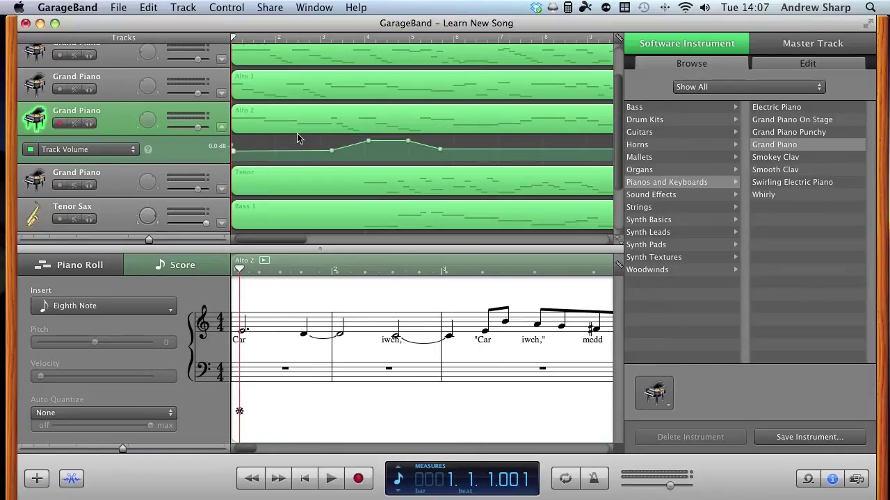
pyautogui.press('space')
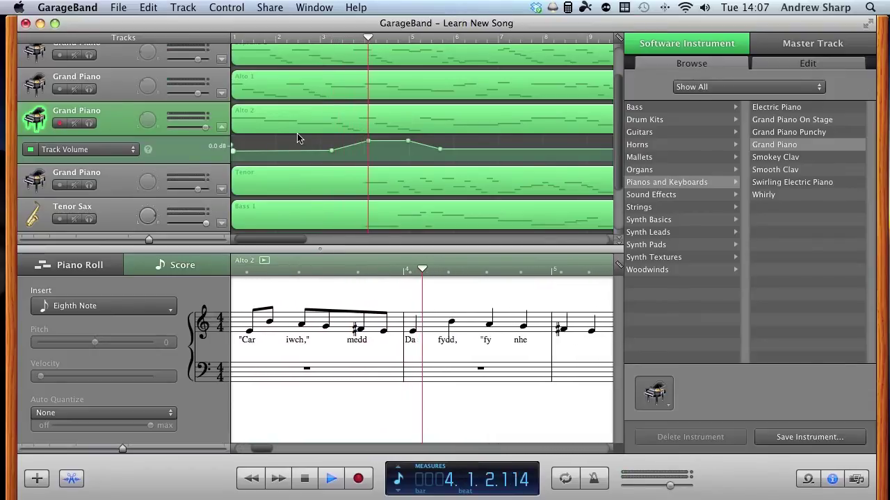
pyautogui.press('space')
pyautogui.moveTo(330, 150); pyautogui.dragTo(299, 150)
pyautogui.moveTo(368, 141); pyautogui.dragTo(332, 141)
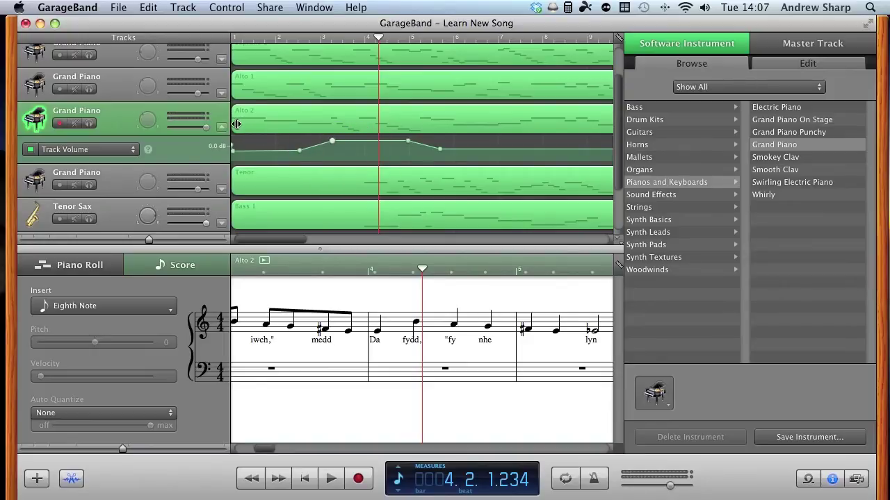
# - Play the song from the beginning to check the Alto 2 volume changes, and hide the track's automation lane
pyautogui.click(236, 42)
pyautogui.press('space')
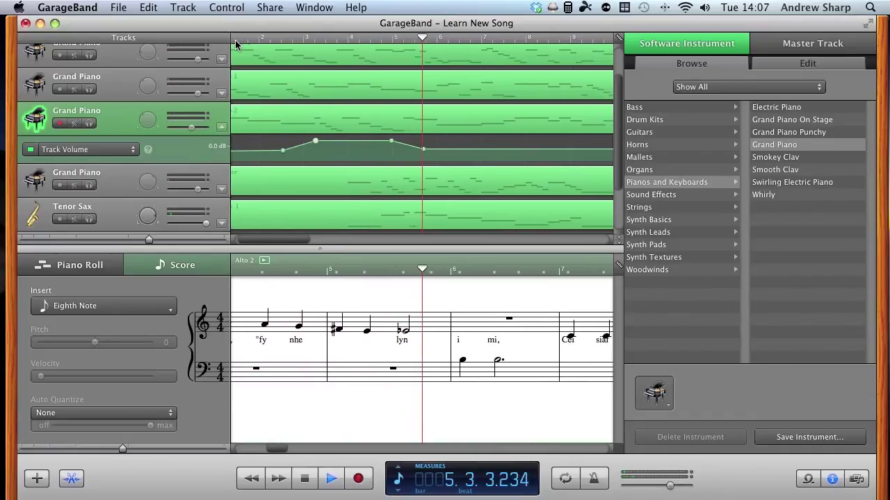
pyautogui.press('space')
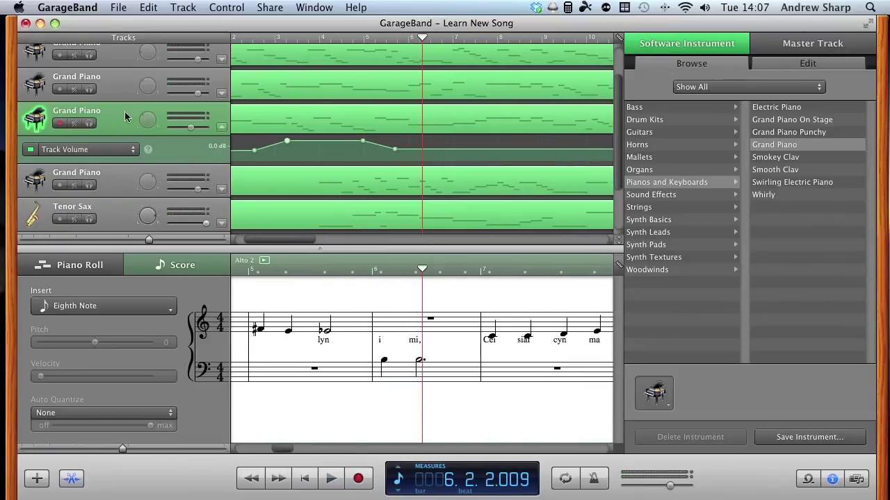
pyautogui.click(224, 128)
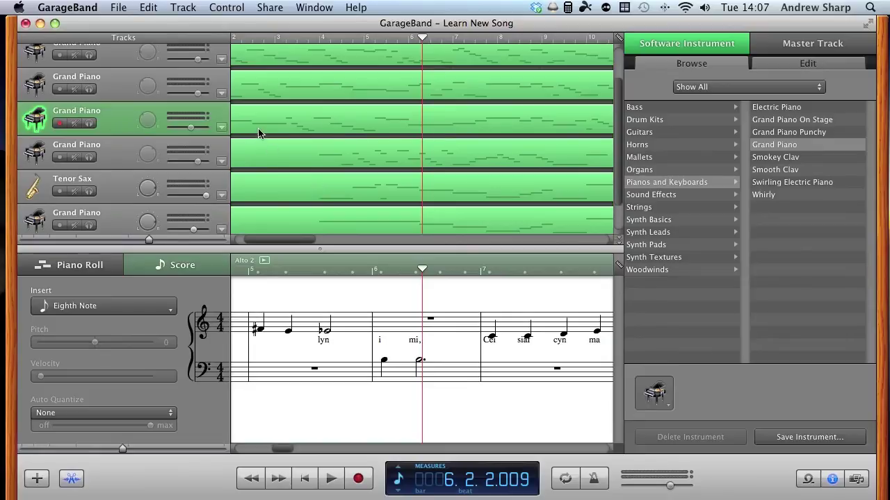
# - Open the onscreen Keyboard and play single Grand Piano notes from C3 upwards and back down
pyautogui.click(315, 7)
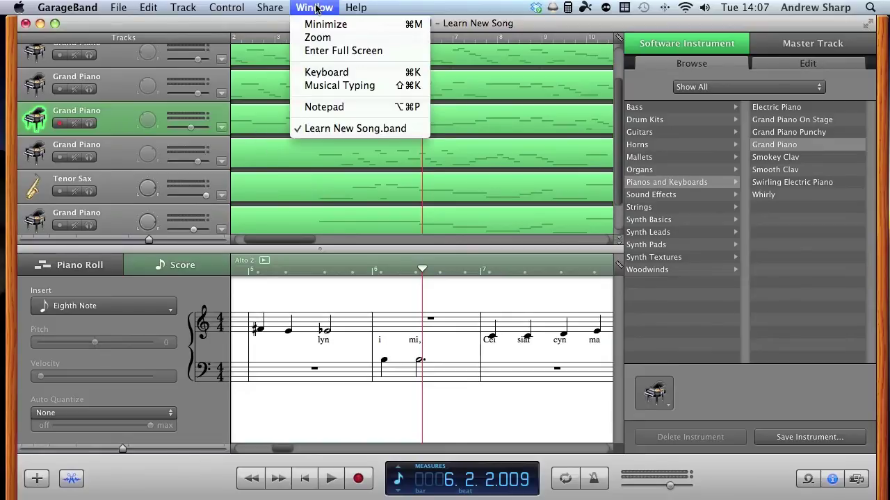
pyautogui.click(323, 74)
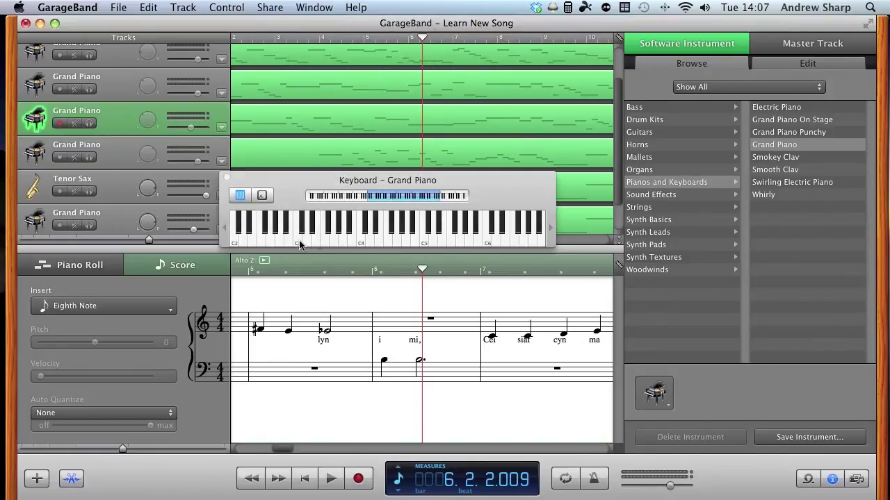
pyautogui.click(300, 241)
pyautogui.click(306, 240)
pyautogui.click(312, 238)
pyautogui.click(324, 240)
pyautogui.click(335, 242)
pyautogui.click(339, 233)
pyautogui.click(363, 238)
pyautogui.click(426, 240)
pyautogui.click(507, 245)
pyautogui.click(426, 240)
pyautogui.click(358, 240)
# - Shift the onscreen keyboard's range down and back up, playing sample notes in the different octaves
pyautogui.click(227, 232)
pyautogui.click(226, 232)
pyautogui.click(301, 240)
pyautogui.click(371, 240)
pyautogui.click(223, 228)
pyautogui.click(278, 238)
pyautogui.click(225, 230)
pyautogui.click(348, 238)
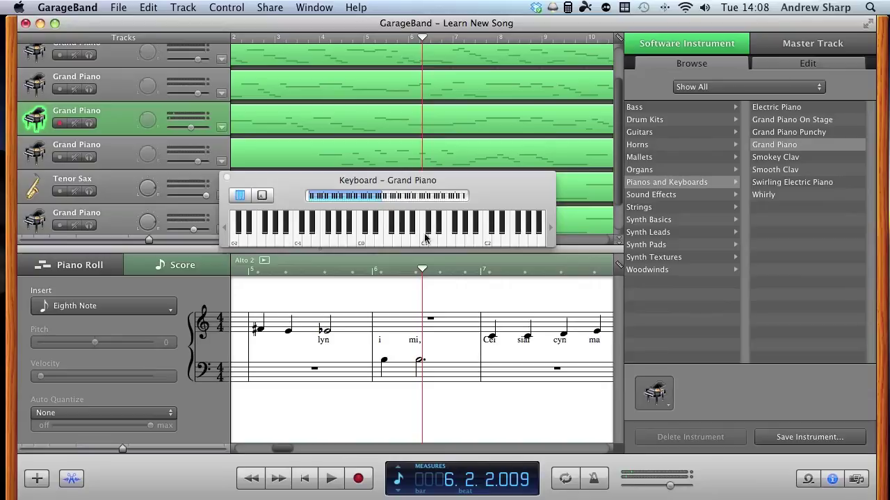
pyautogui.click(549, 227)
pyautogui.click(549, 228)
pyautogui.click(549, 227)
pyautogui.click(468, 232)
pyautogui.click(523, 231)
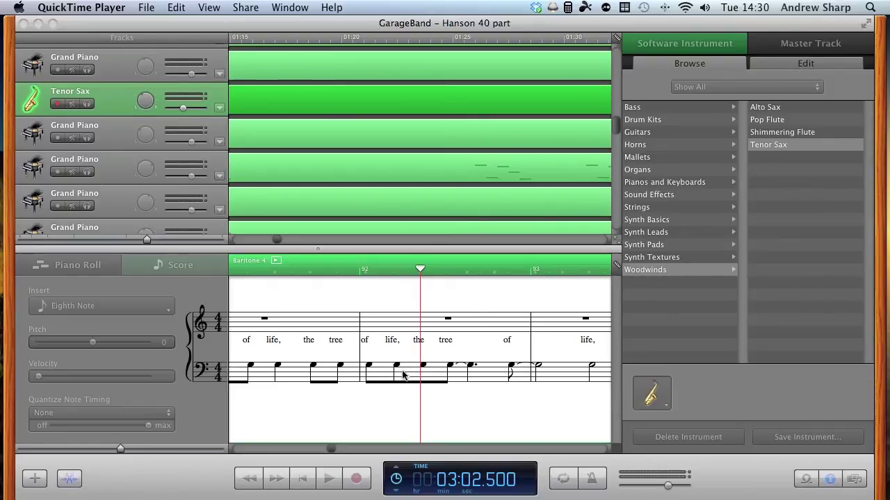
# - Switch to the GarageBand project Hanson 40 part, select the Baritone 4 region and play back a passage of its score
pyautogui.click(397, 205)
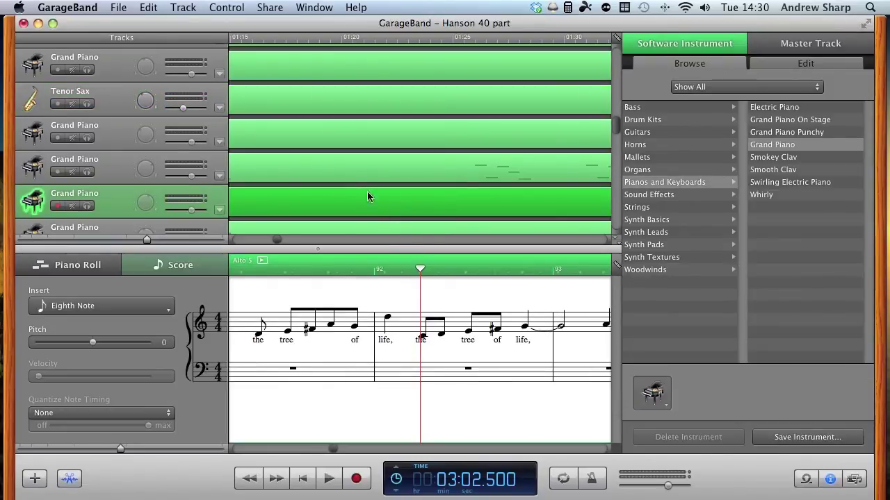
pyautogui.scroll(-1, 347, 199)
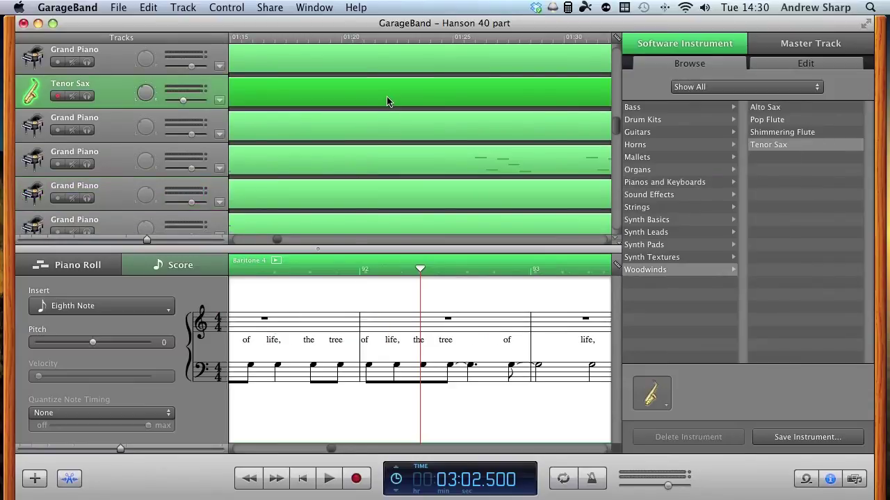
pyautogui.press('space')
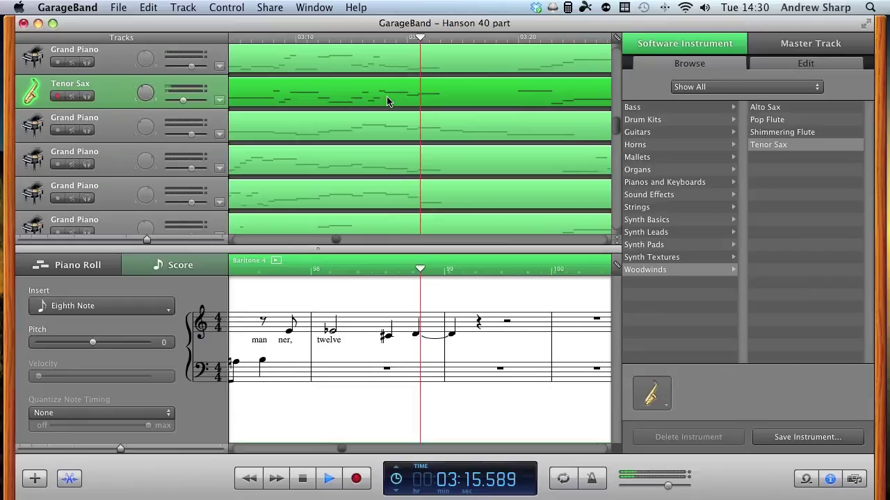
pyautogui.press('space')
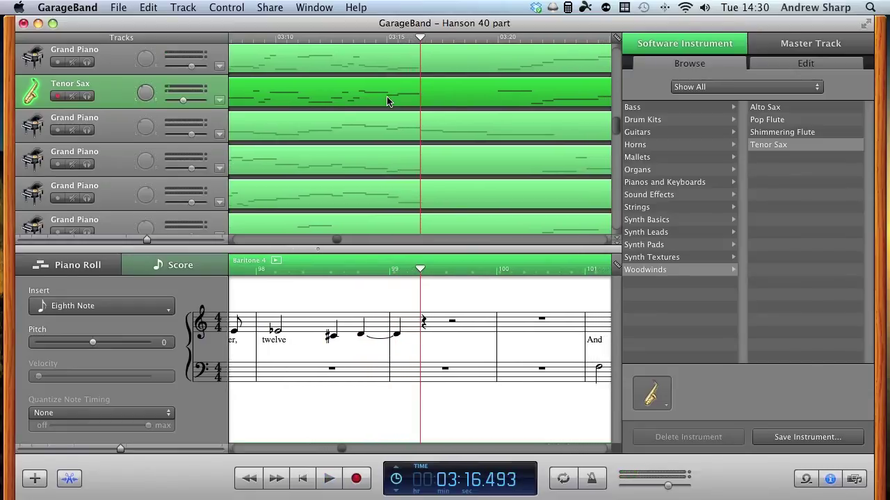
# - Step the playhead back to 03:03.500, just before measure 93 of the Baritone 4 part
pyautogui.press('Left')
pyautogui.press('Left')
pyautogui.press('Left')
pyautogui.press('Left')
pyautogui.press('Left')
pyautogui.press('Left')
pyautogui.press('Left')
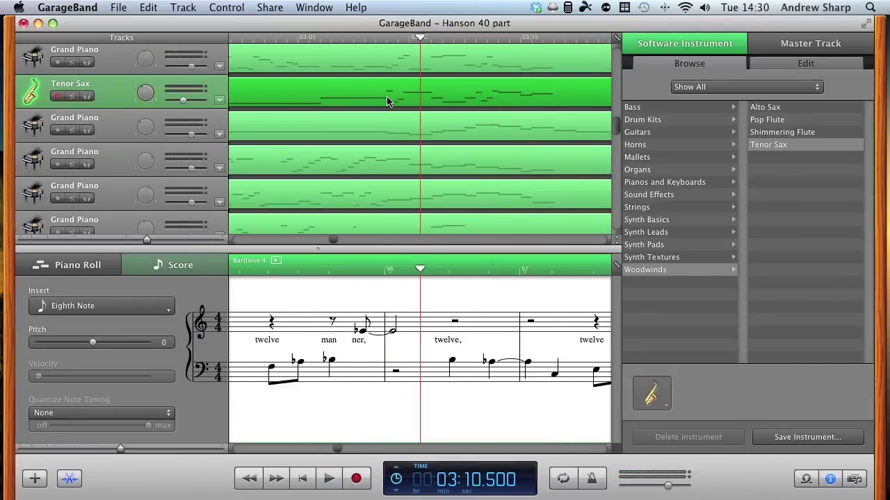
pyautogui.press('Left')
pyautogui.press('Left')
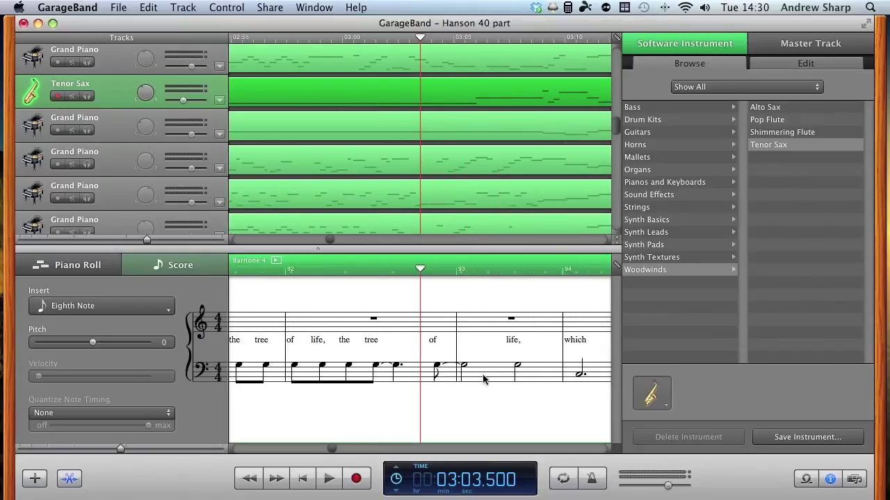
# - Look at the available display modes and switch the transport display from Time to Project
pyautogui.click(398, 481)
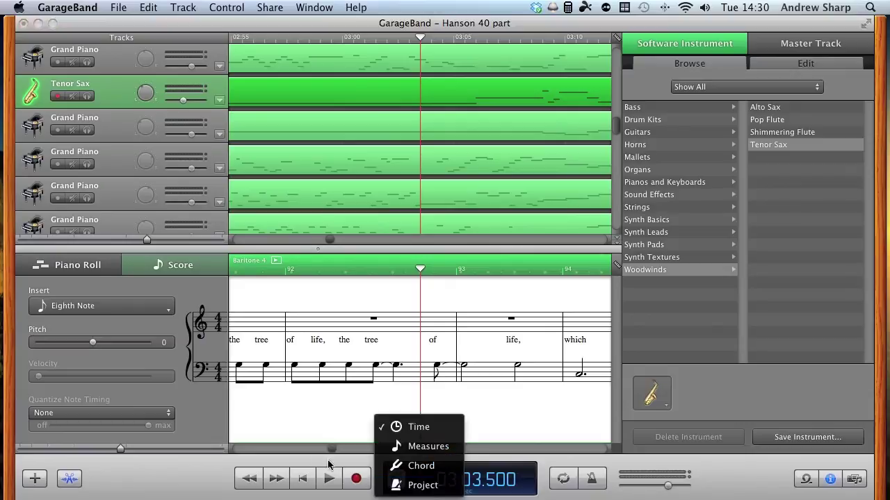
pyautogui.click(221, 462)
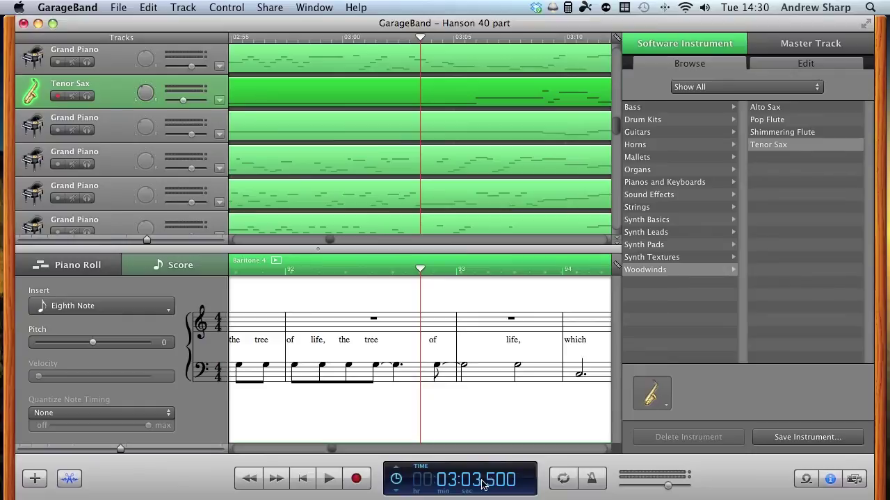
pyautogui.click(400, 483)
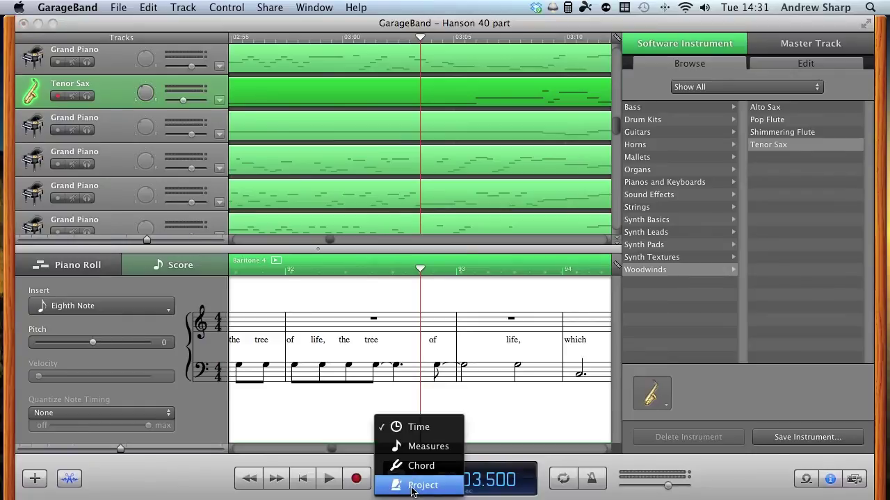
pyautogui.click(412, 489)
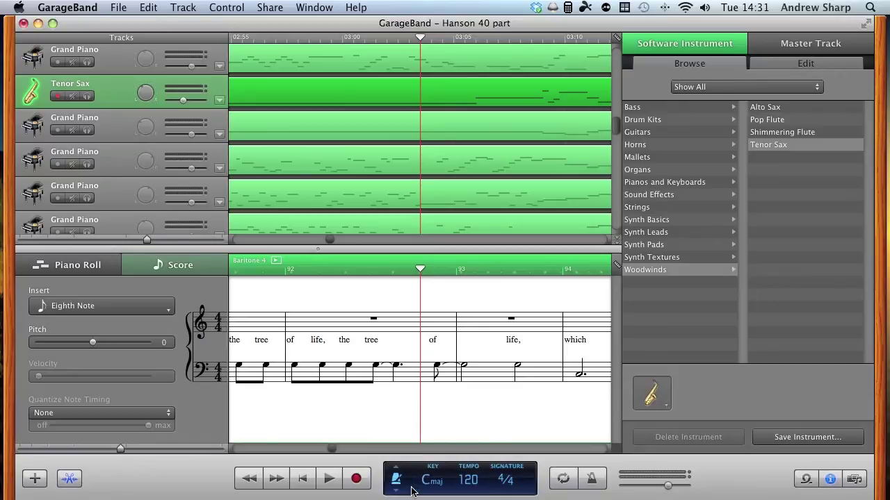
# - Lower the project tempo to 62 and play back the Baritone 4 passage at the slower speed
pyautogui.click(476, 485)
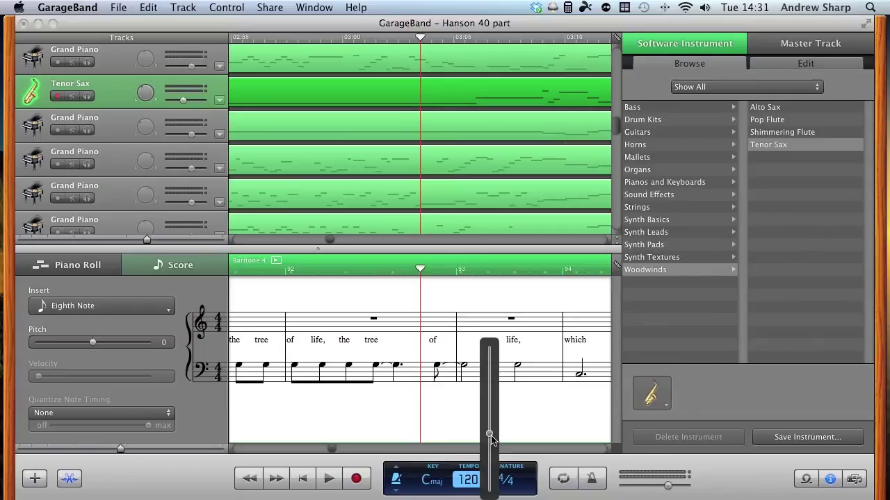
pyautogui.moveTo(490, 436); pyautogui.dragTo(487, 478)
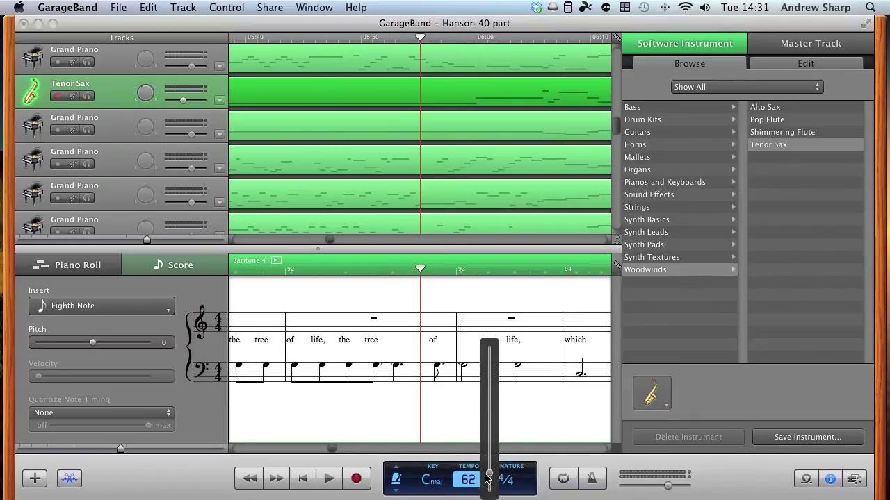
pyautogui.click(458, 421)
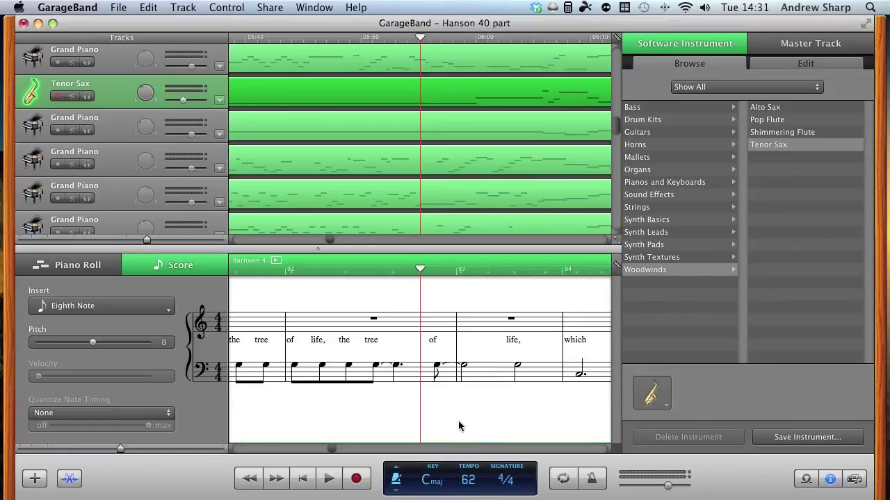
pyautogui.press('space')
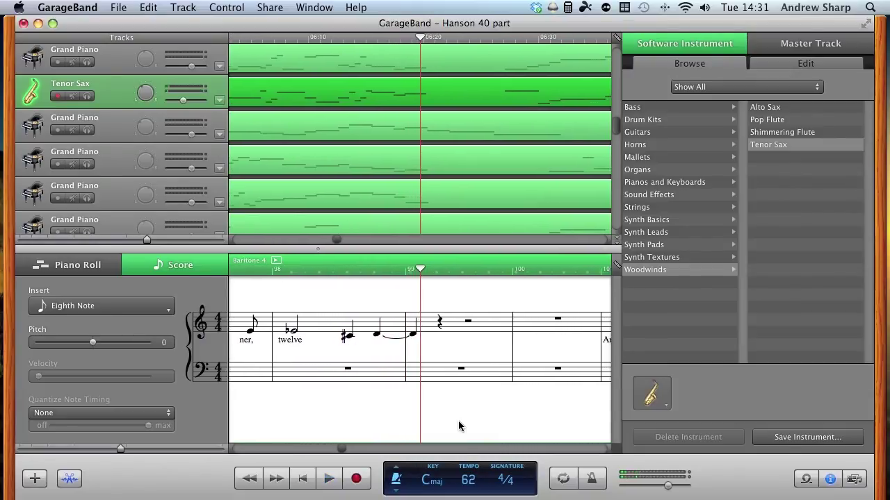
# - Raise the project tempo to 121 and play back the Baritone 4 passage from measure 93
pyautogui.click(476, 481)
pyautogui.moveTo(490, 477); pyautogui.dragTo(489, 433)
pyautogui.hscroll(-10, 349, 415)
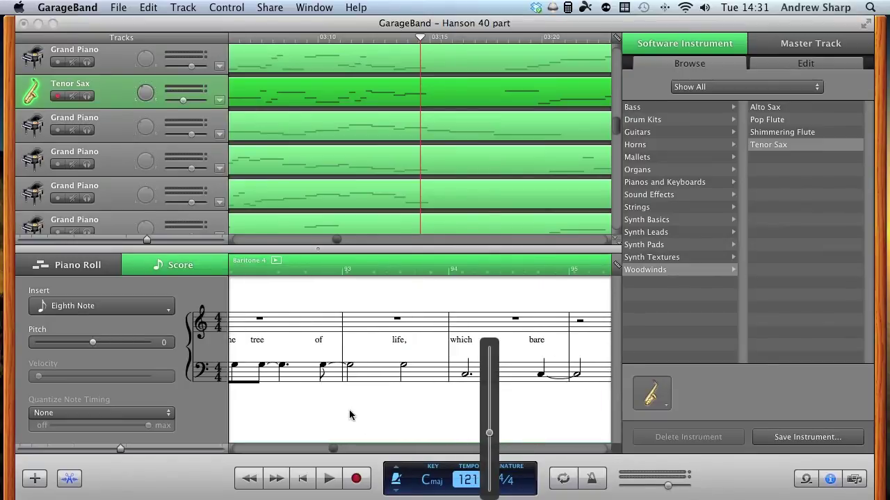
pyautogui.click(363, 338)
pyautogui.click(350, 271)
pyautogui.press('space')
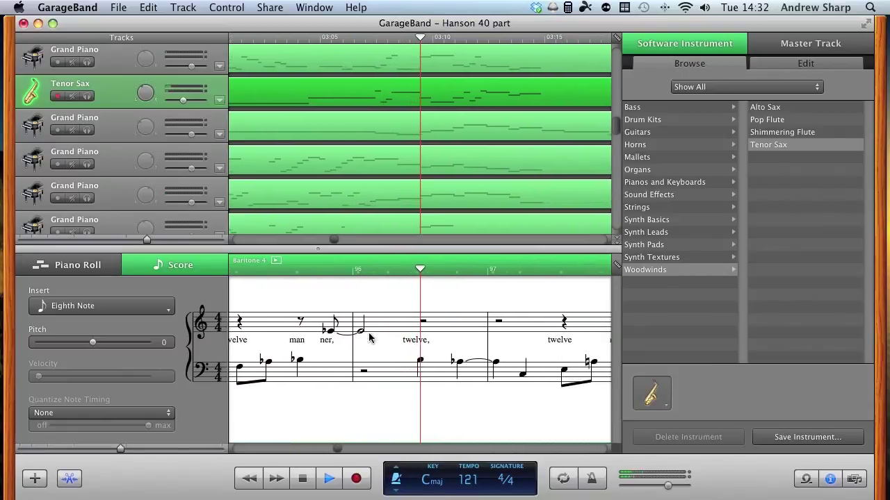
pyautogui.press('space')
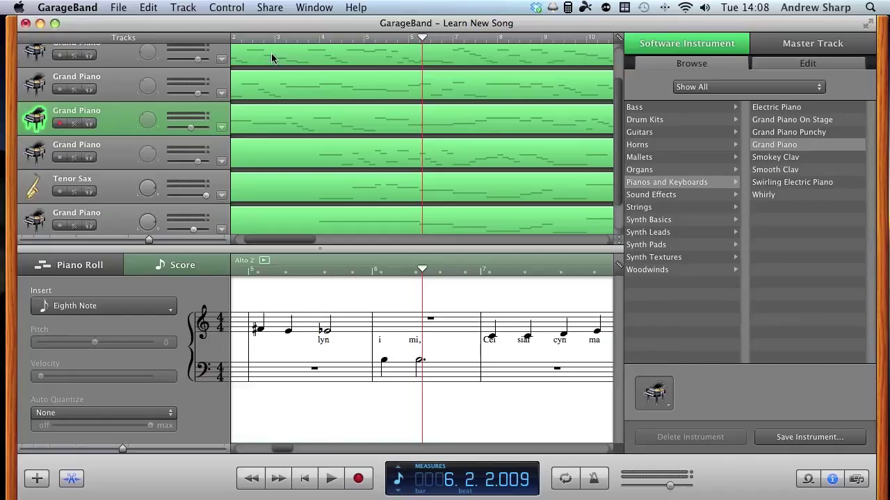
# - Send the Learn New Song project to iTunes in the playlist Borough Choir as a compressed MP3, and minimize the iTunes window
pyautogui.click(270, 8)
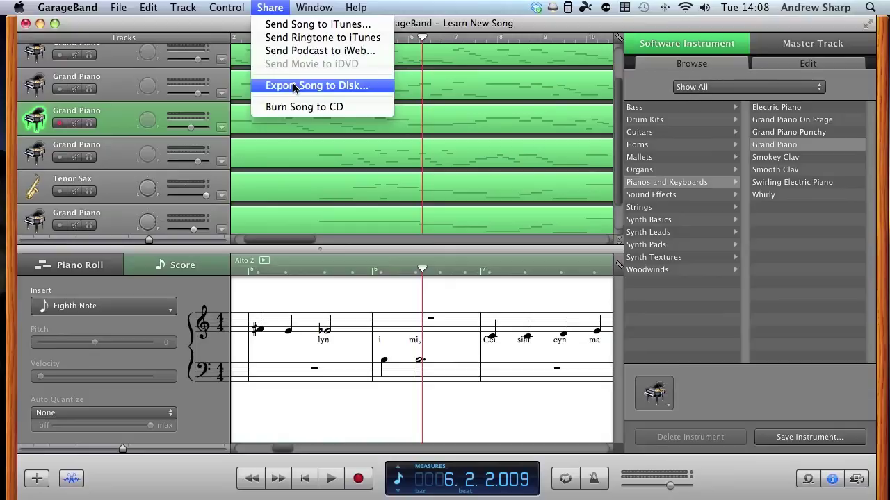
pyautogui.click(291, 29)
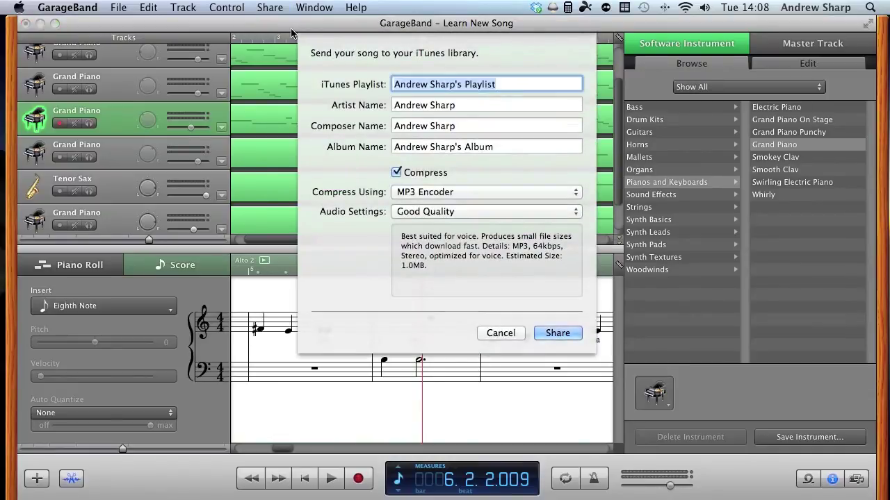
pyautogui.write('B')
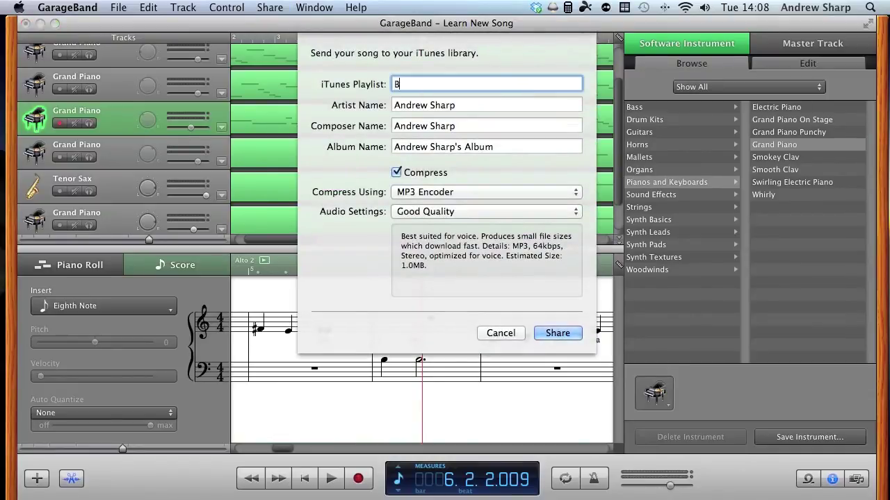
pyautogui.write('orough Choir')
pyautogui.press('Tab')
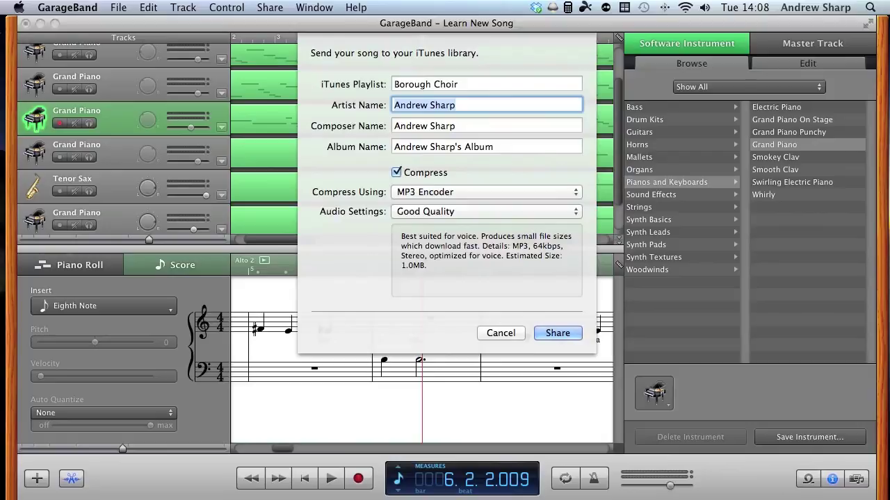
pyautogui.click(558, 334)
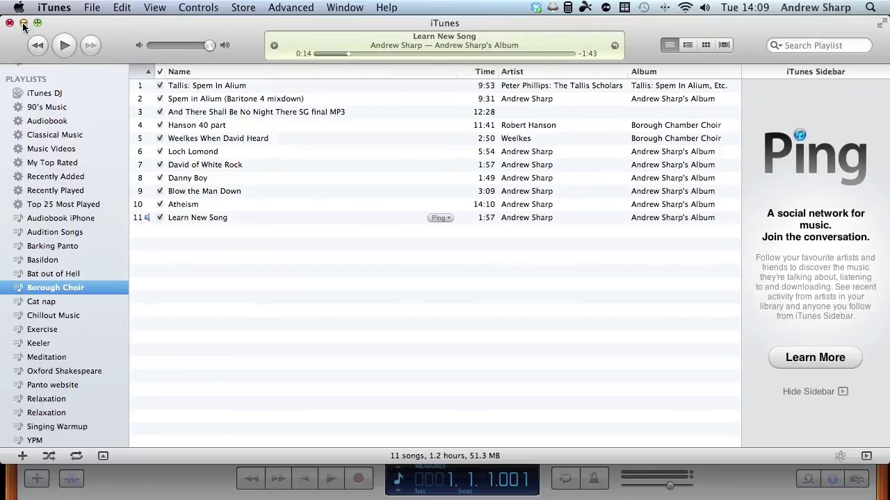
pyautogui.click(23, 23)
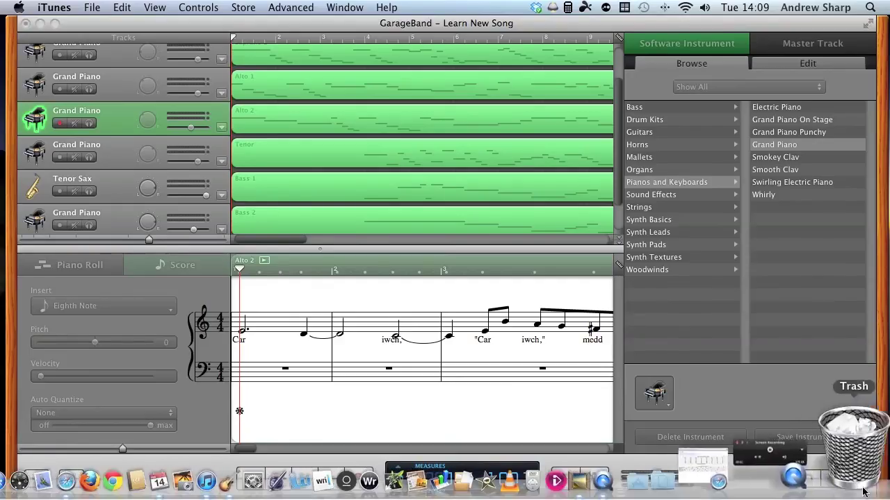
pyautogui.click(847, 477)
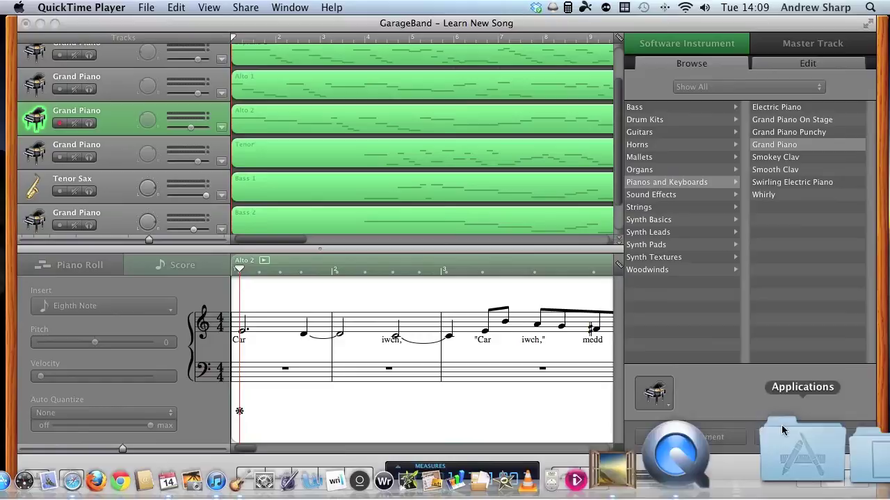